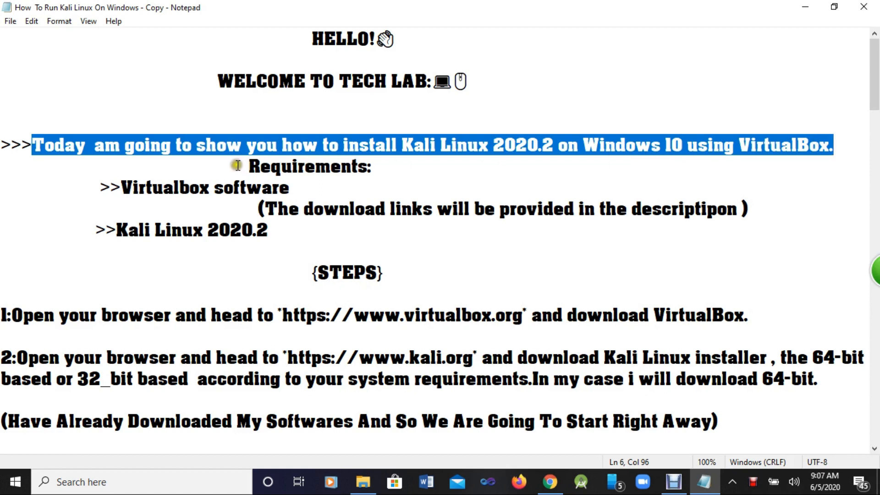
Step: Highlight the notes' Requirements (VirtualBox, Kali Linux 2020.2) and step 1 about downloading VirtualBox
drag(243, 168, 387, 174)
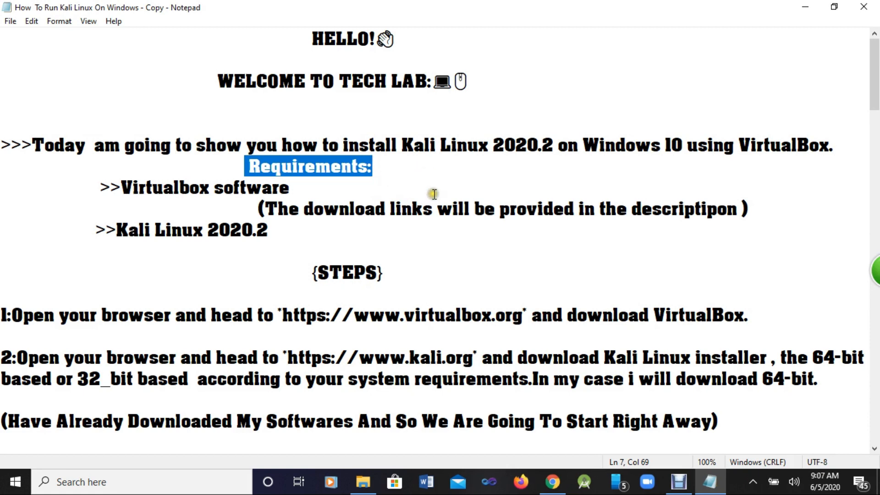
drag(115, 186, 303, 189)
drag(119, 223, 759, 216)
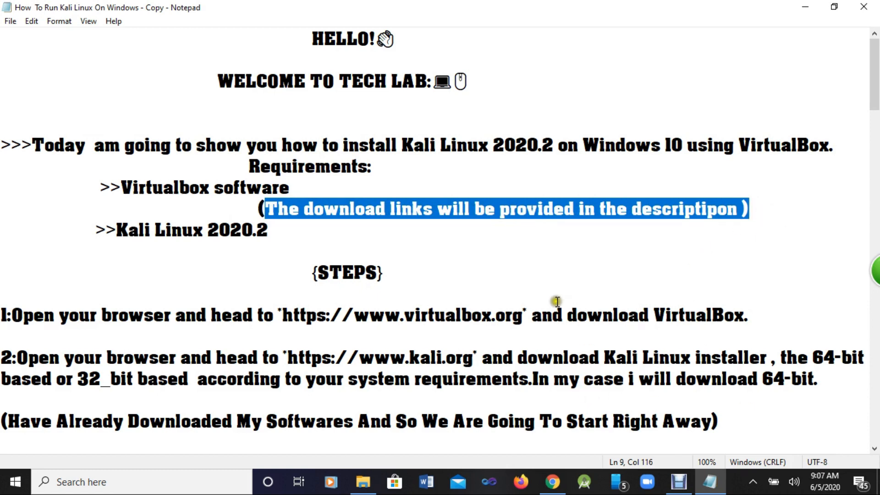
scroll(561, 302, down, 2)
drag(304, 140, 399, 144)
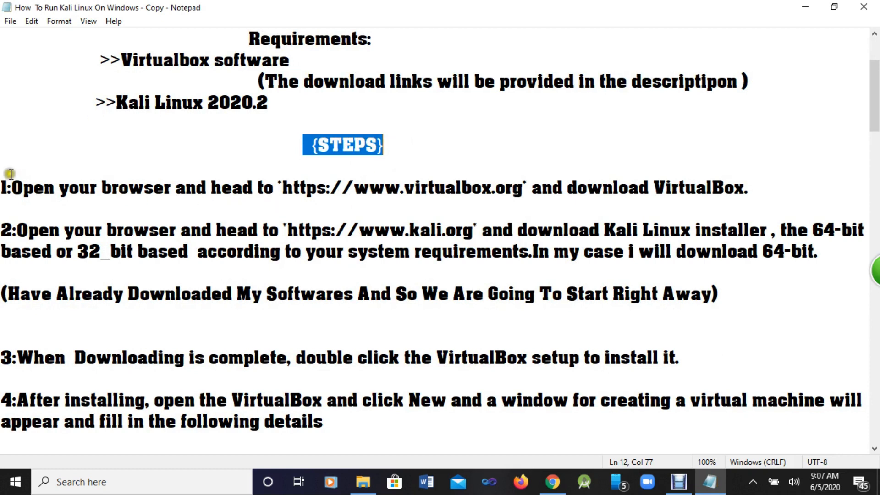
drag(3, 183, 762, 182)
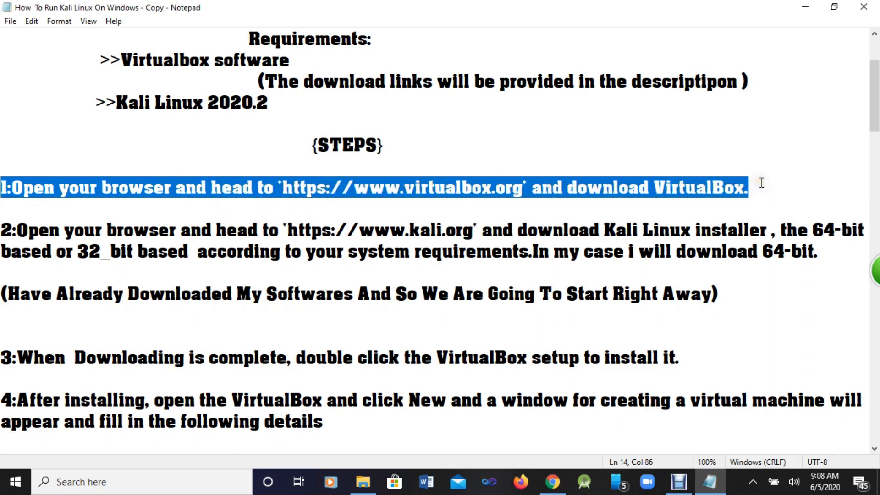
Step: Download the VirtualBox 6.1 Windows hosts installer from virtualbox.org, then minimize Chrome
click(553, 482)
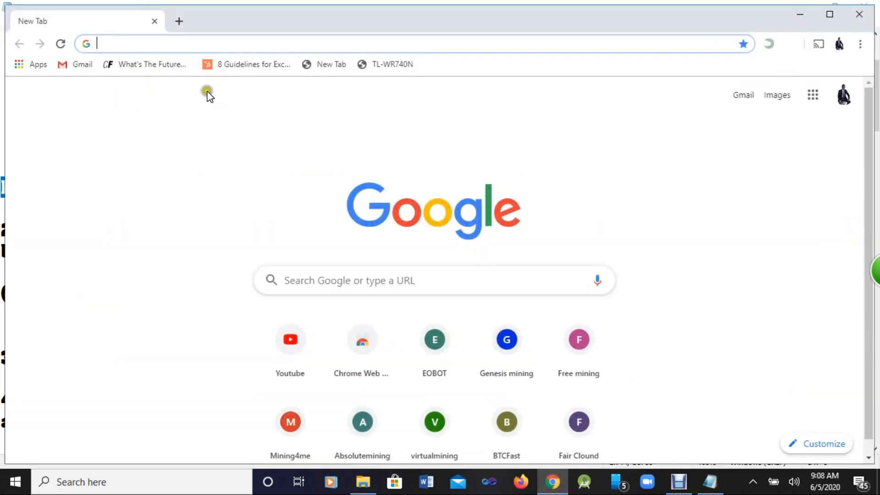
text(v)
click(139, 69)
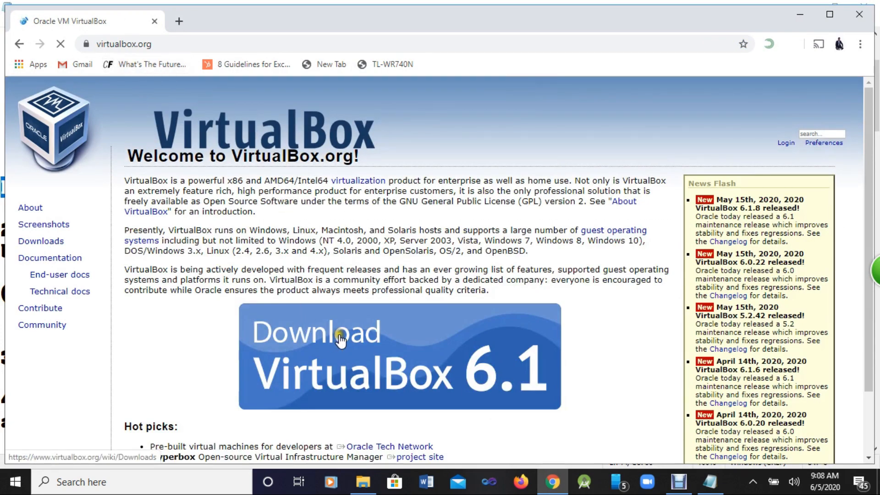
click(338, 335)
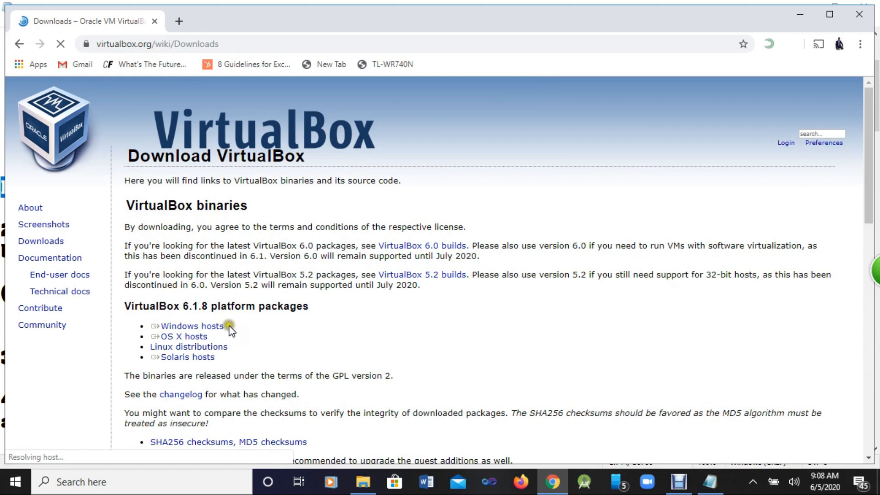
click(212, 327)
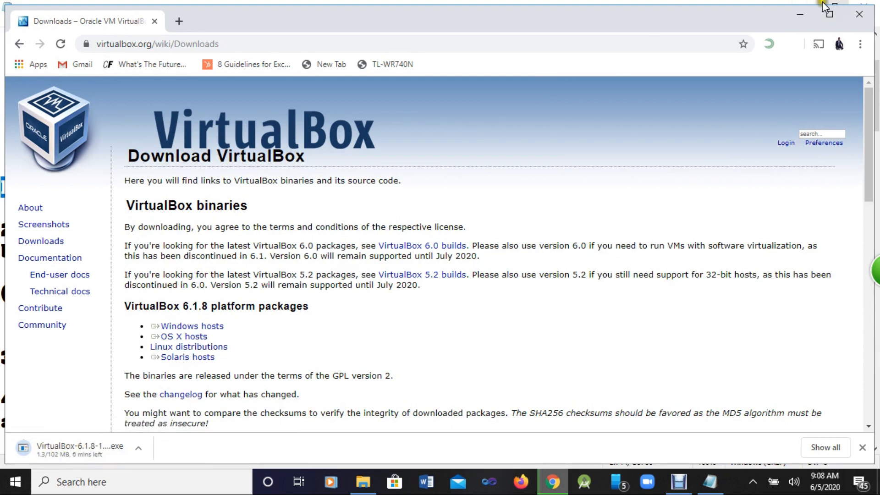
click(800, 14)
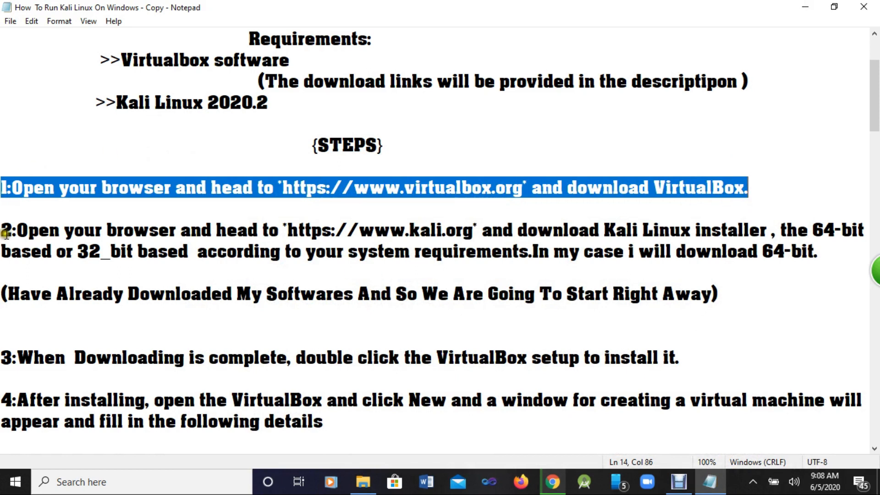
drag(3, 233, 877, 247)
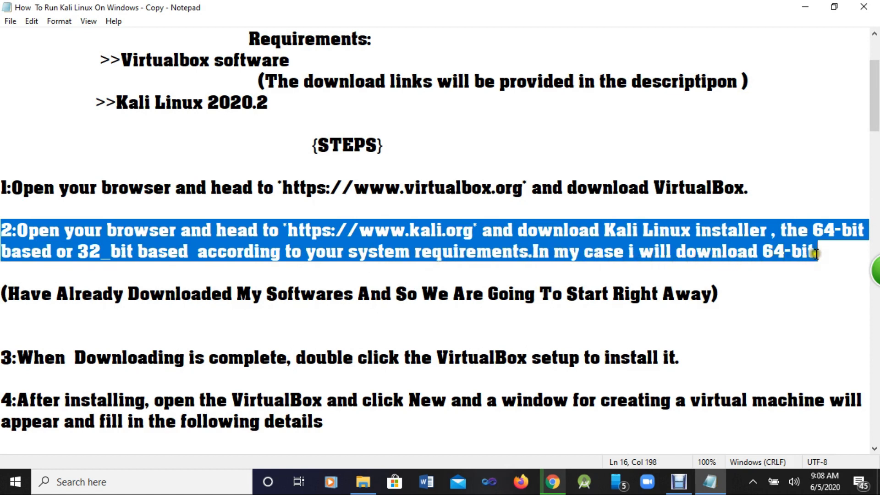
click(553, 482)
Step: In a new tab, go to kali.org and download the Kali Linux 64-Bit (Installer) ISO
click(175, 21)
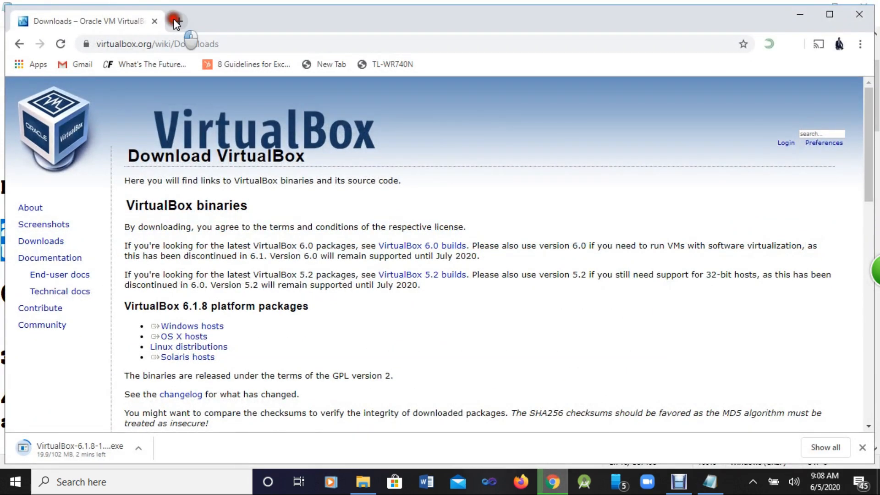
text(kali)
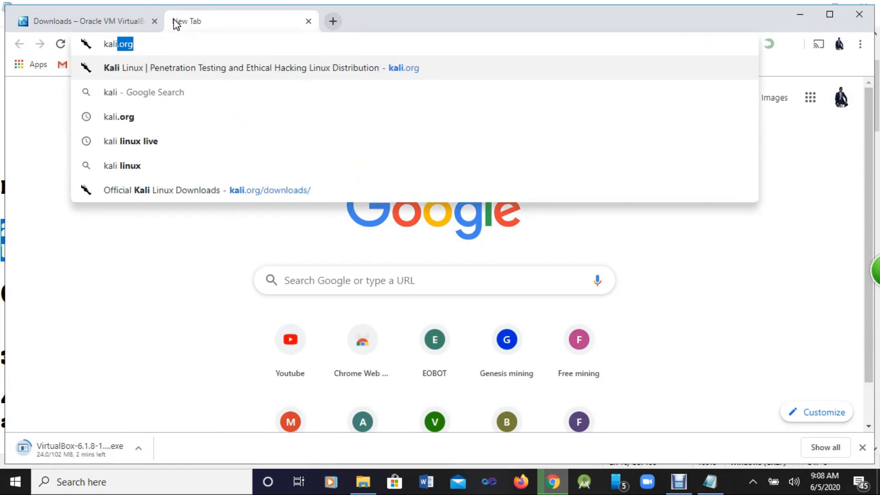
key(Return)
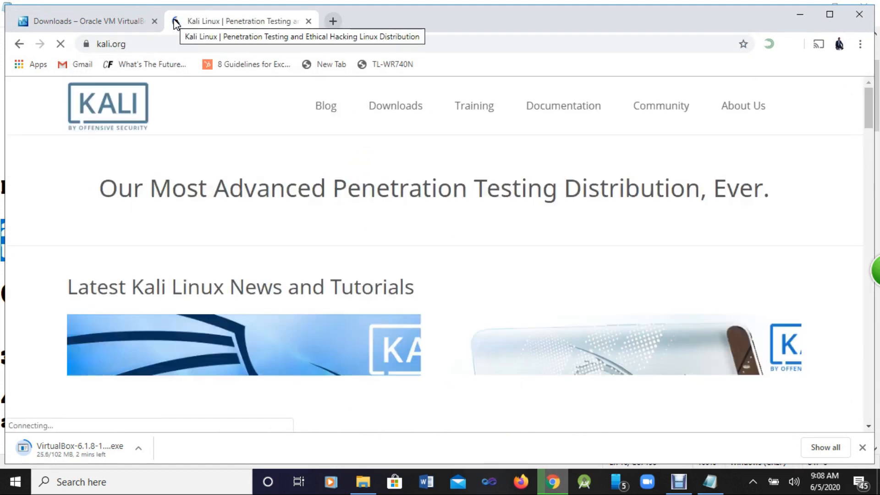
click(379, 105)
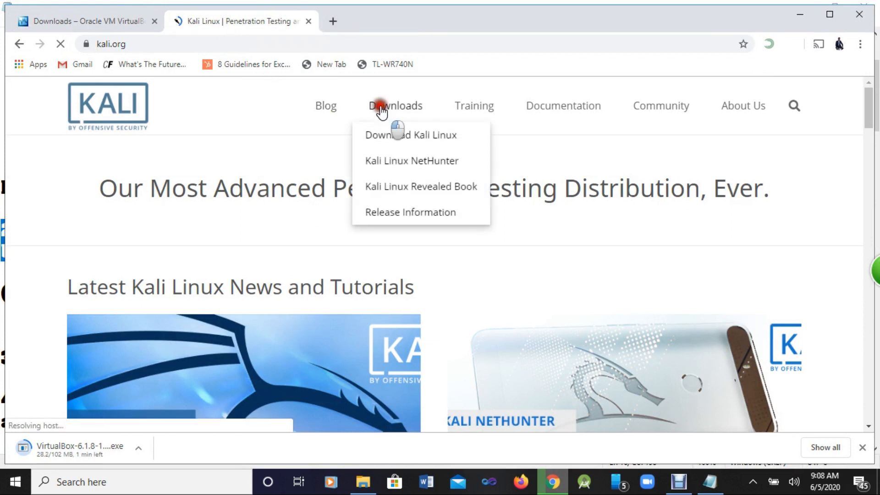
click(387, 135)
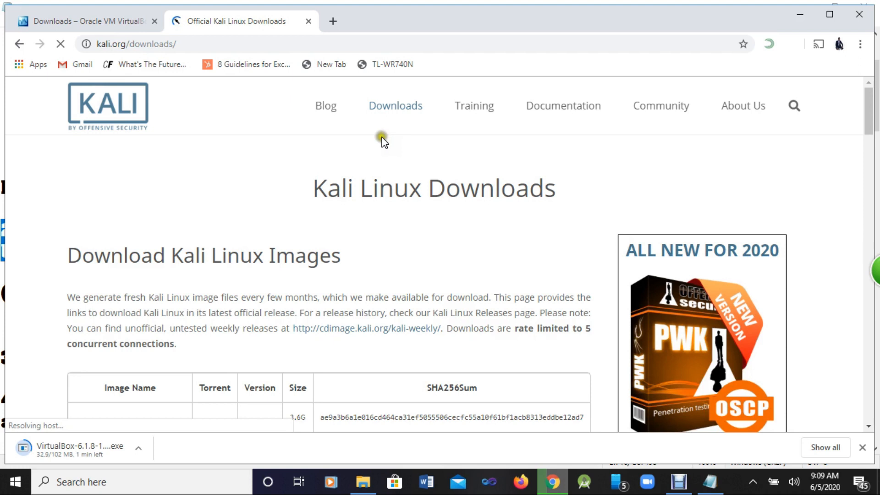
scroll(330, 169, down, 4)
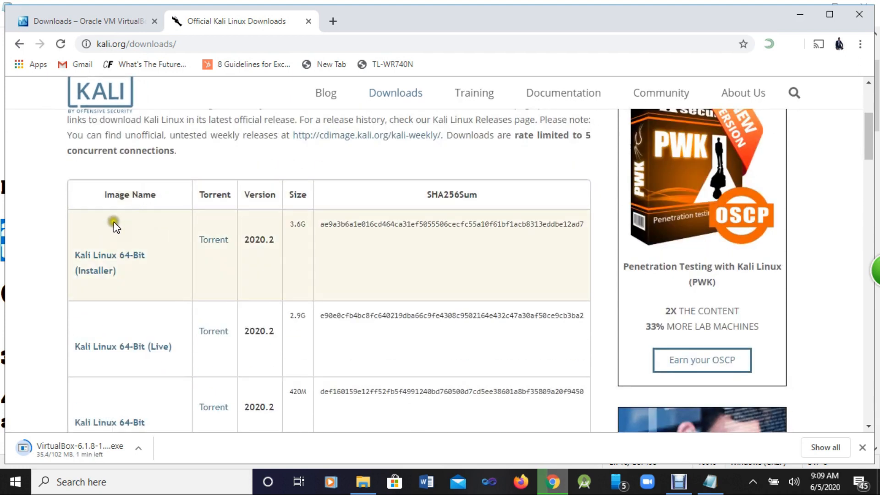
scroll(127, 238, down, 4)
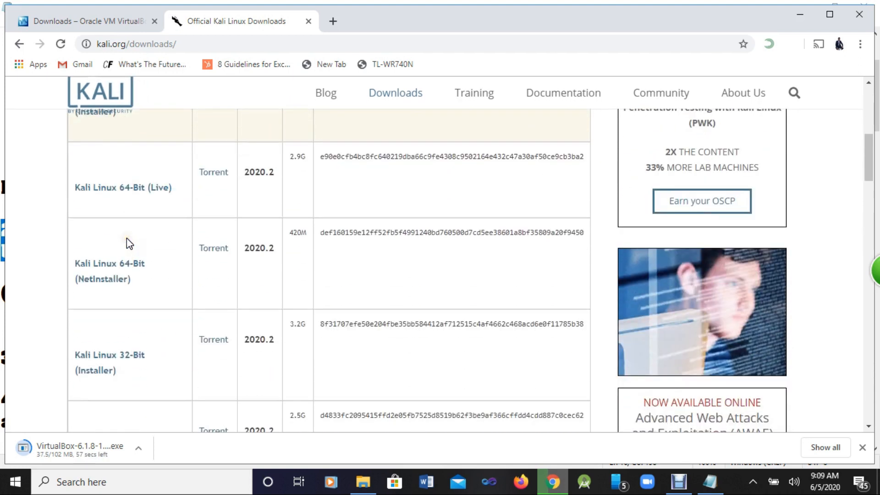
click(135, 333)
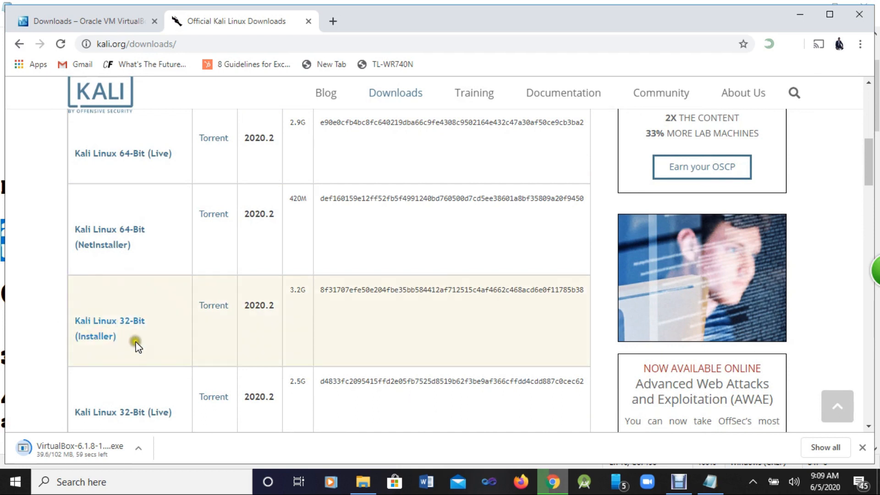
scroll(122, 324, up, 4)
click(104, 272)
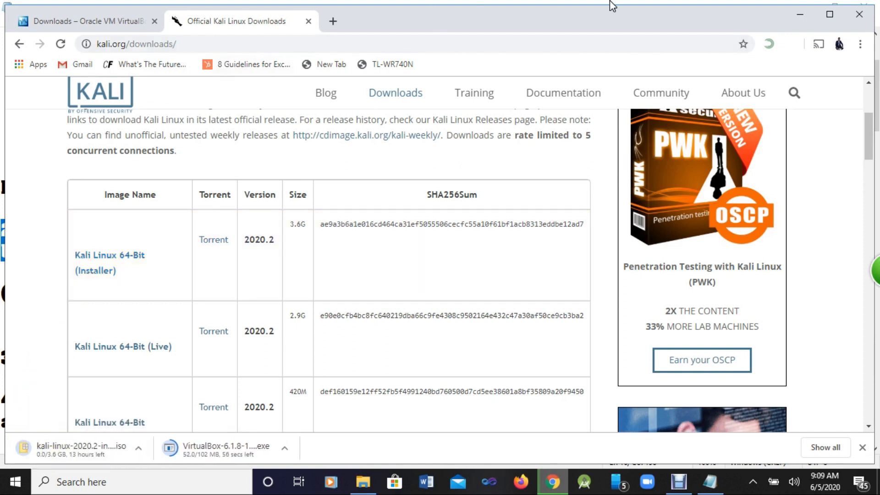
click(805, 13)
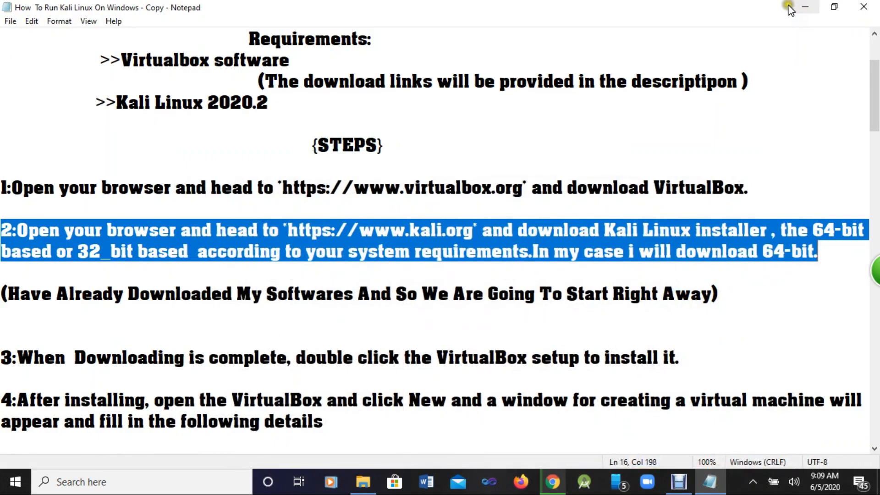
scroll(383, 153, down, 1)
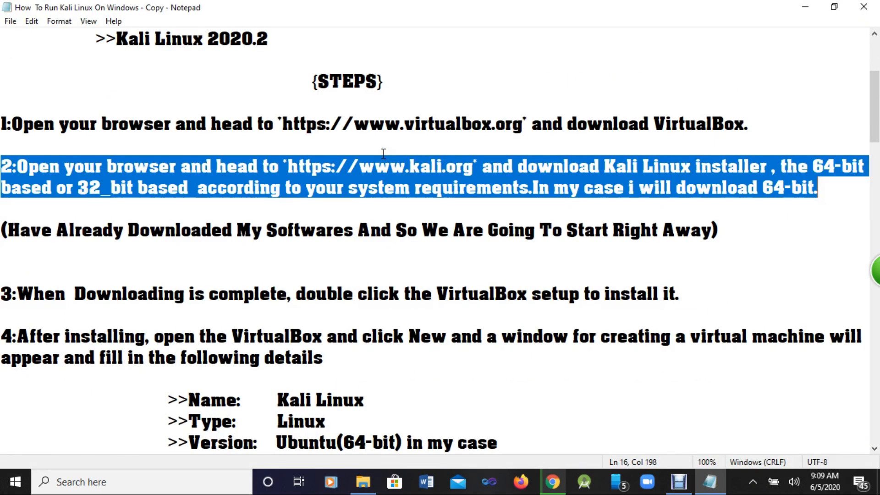
drag(8, 228, 720, 233)
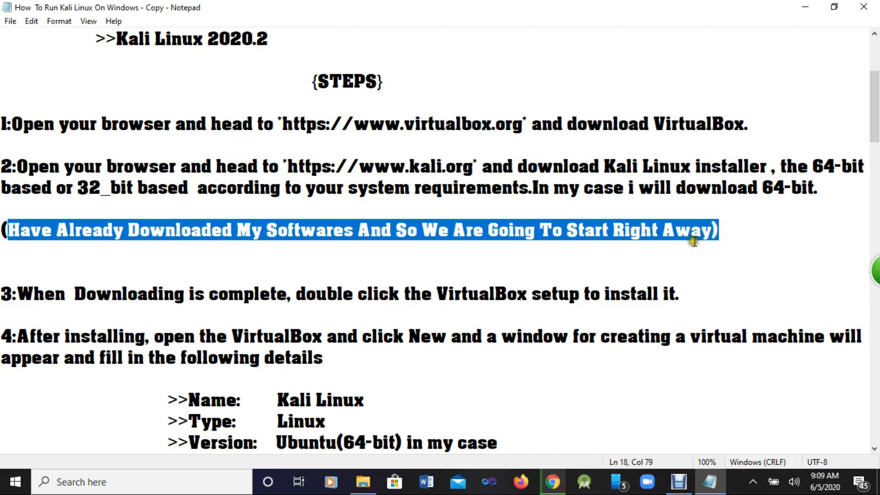
drag(3, 293, 686, 304)
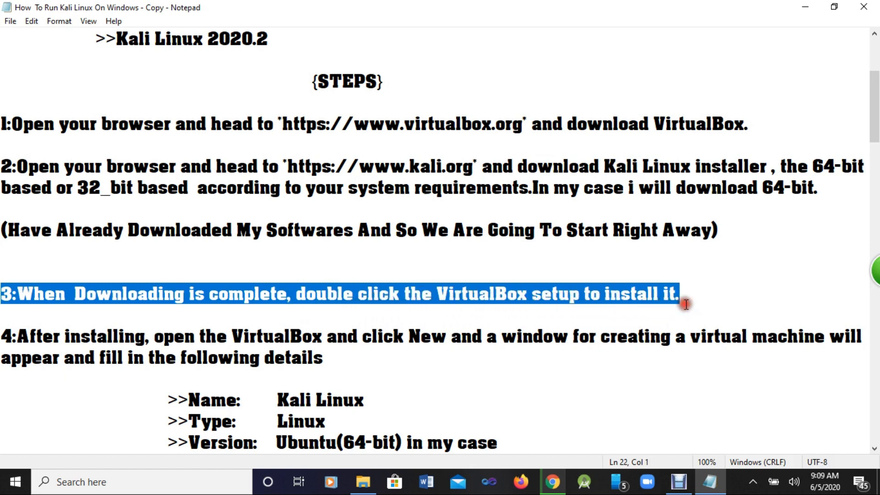
Step: Run the VirtualBox 6.1.8 installer from the Kali folder on the desktop
click(800, 8)
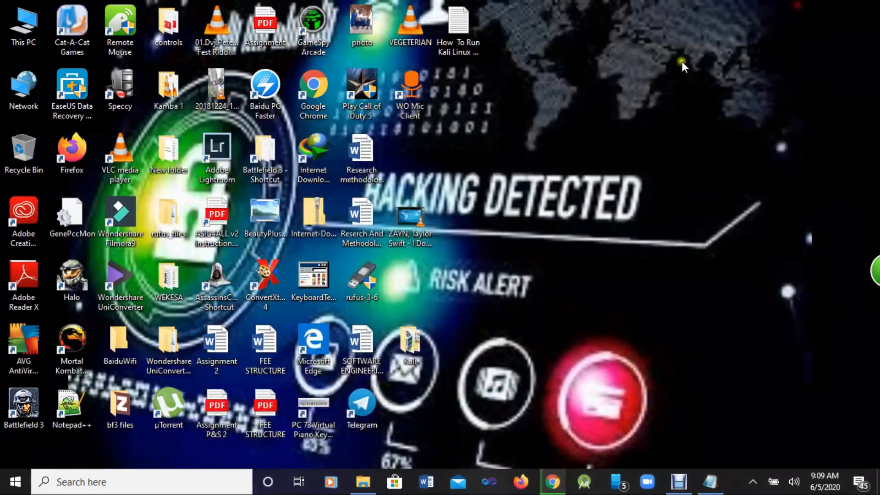
double_click(414, 340)
click(193, 198)
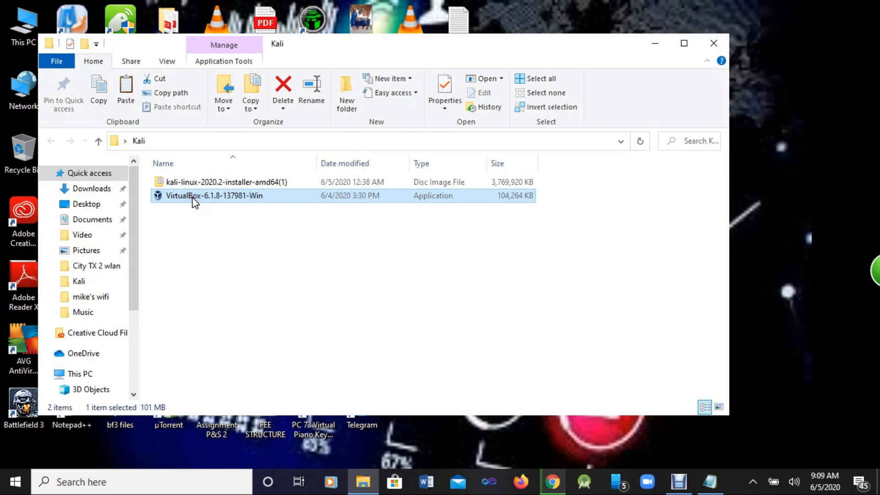
double_click(193, 199)
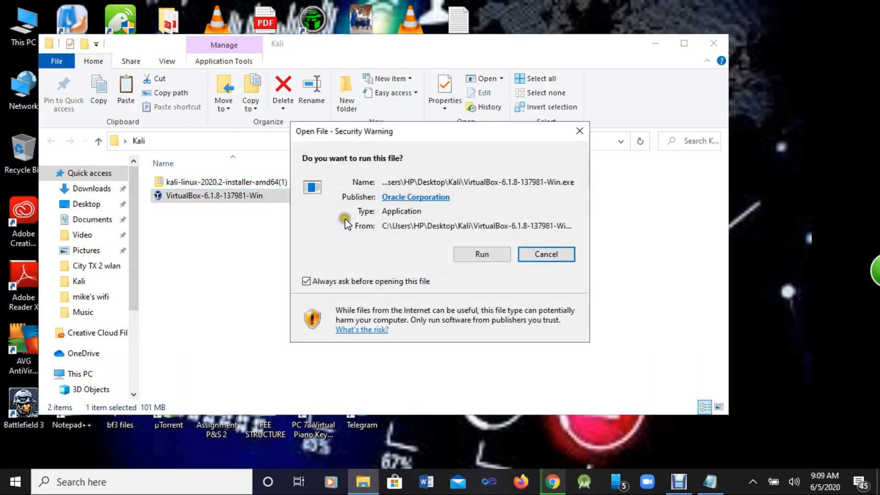
click(459, 252)
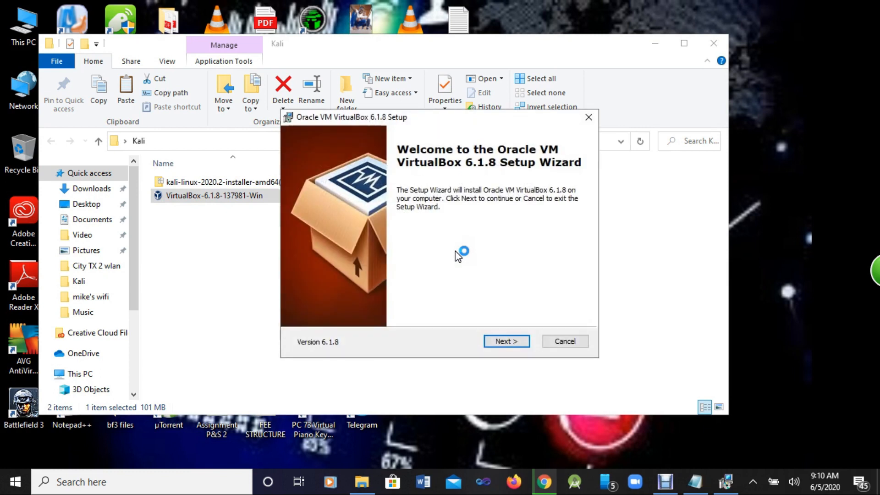
Step: Accept the default setup options, install and finish VirtualBox, then close the Kali folder
click(509, 341)
click(508, 341)
click(507, 342)
click(504, 343)
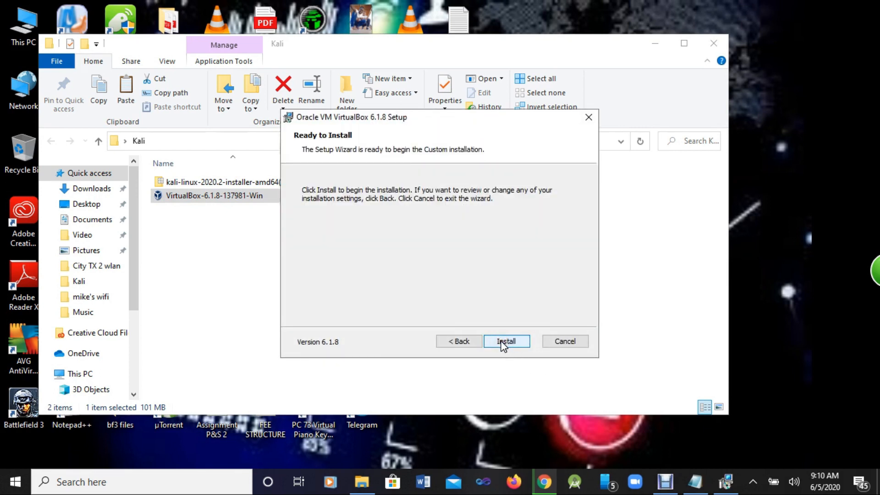
click(504, 341)
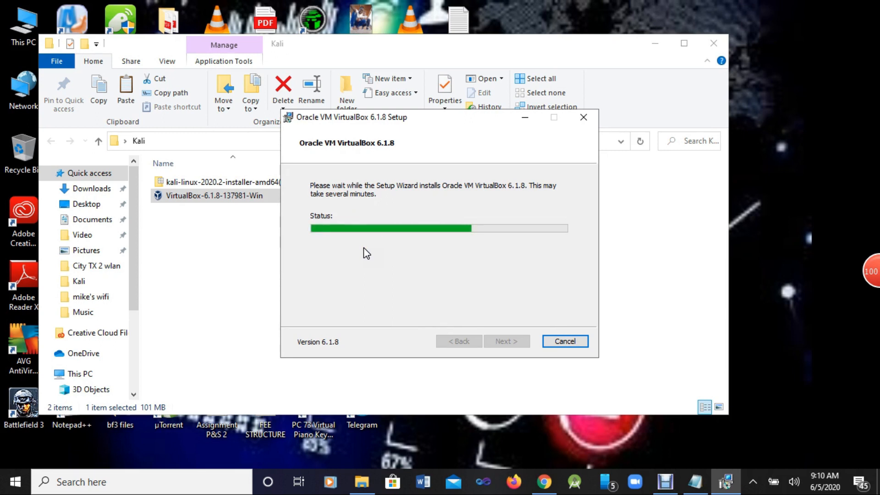
click(364, 249)
click(362, 239)
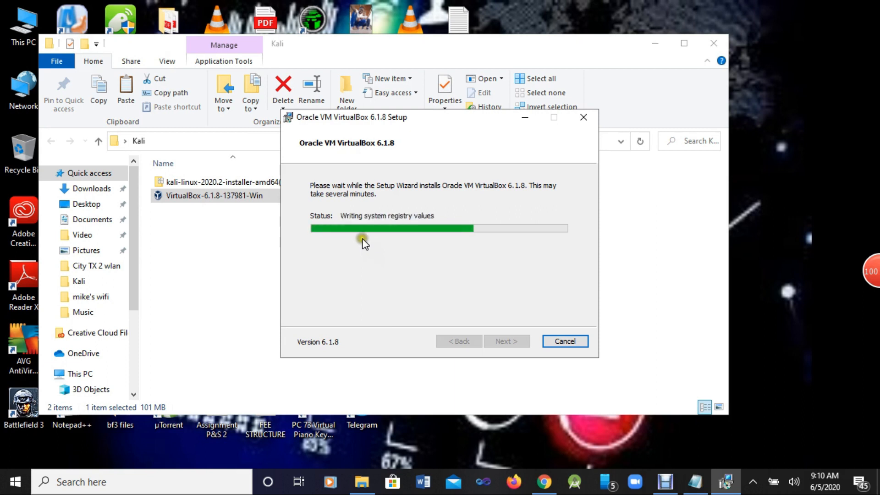
click(370, 240)
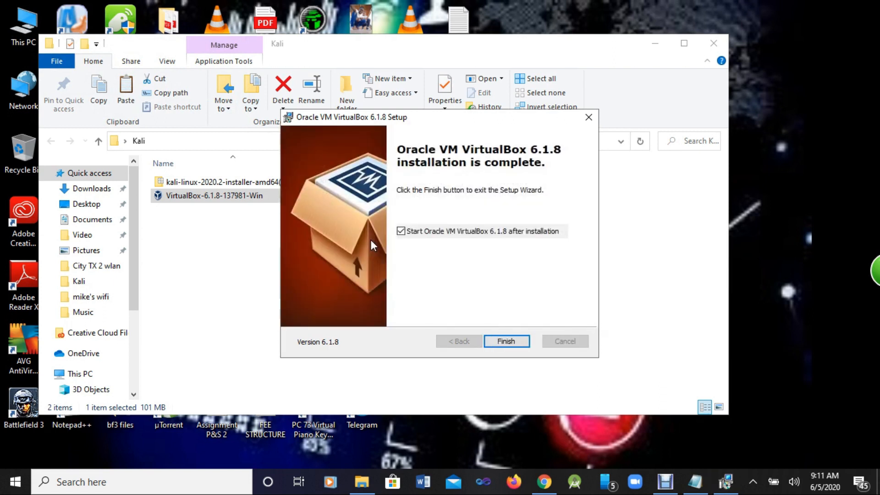
click(491, 340)
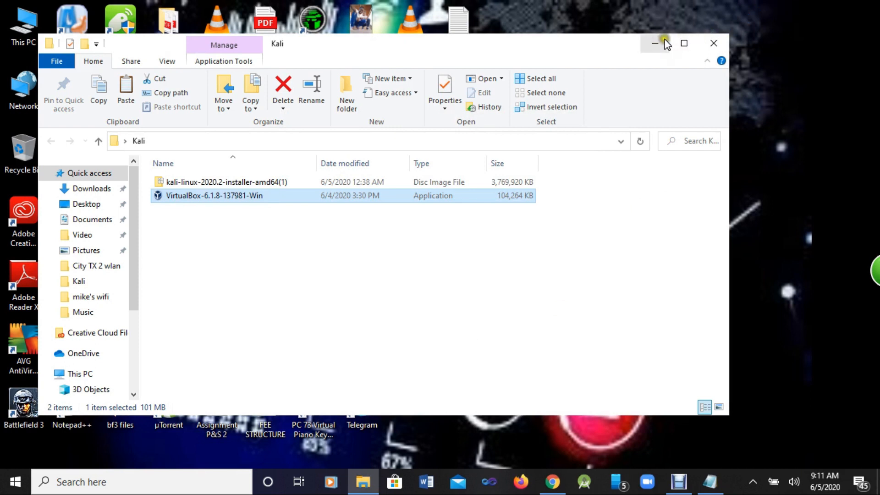
click(718, 42)
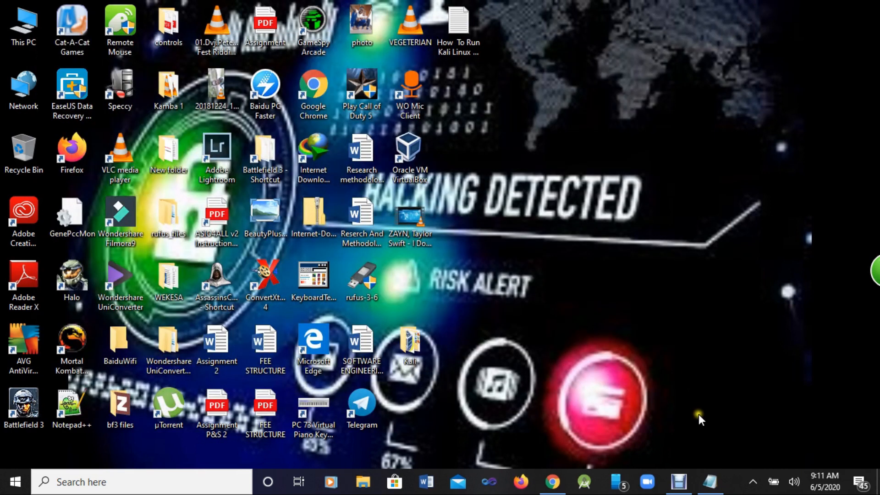
Step: Highlight step 4 in the notes: Name Kali Linux, Type Linux, Version Ubuntu(64-bit)
click(709, 480)
scroll(419, 337, down, 2)
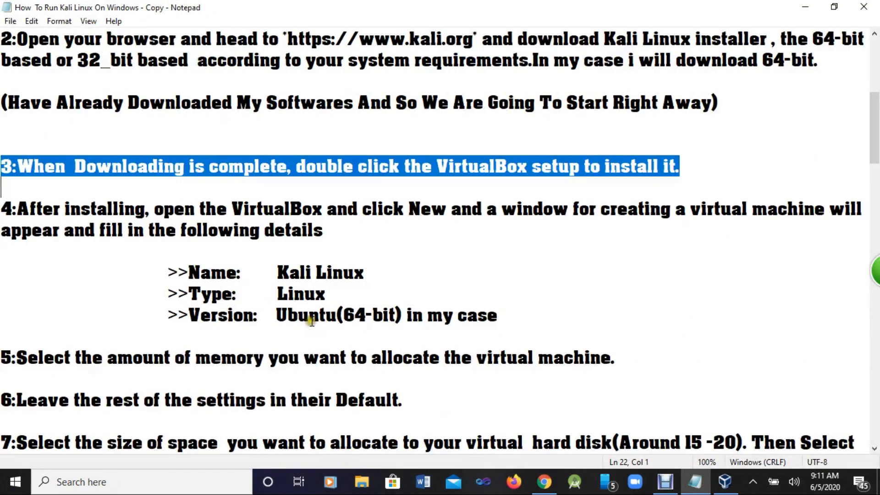
drag(12, 209, 864, 228)
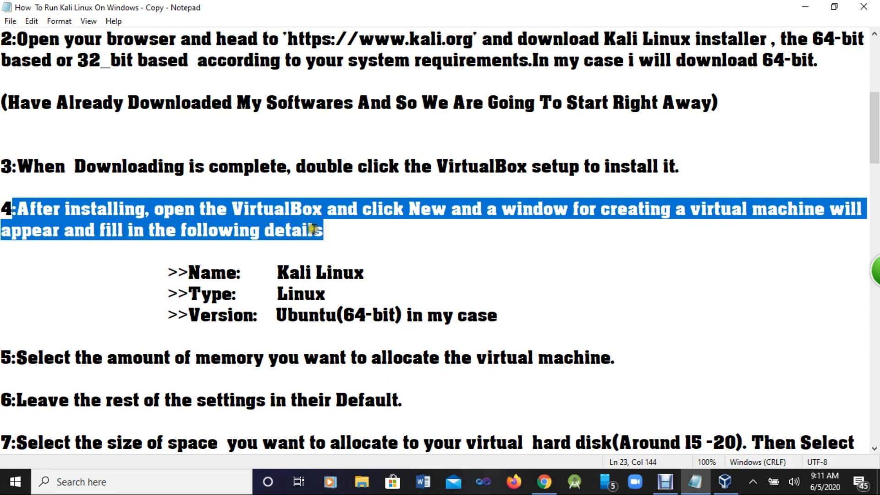
drag(169, 274, 391, 276)
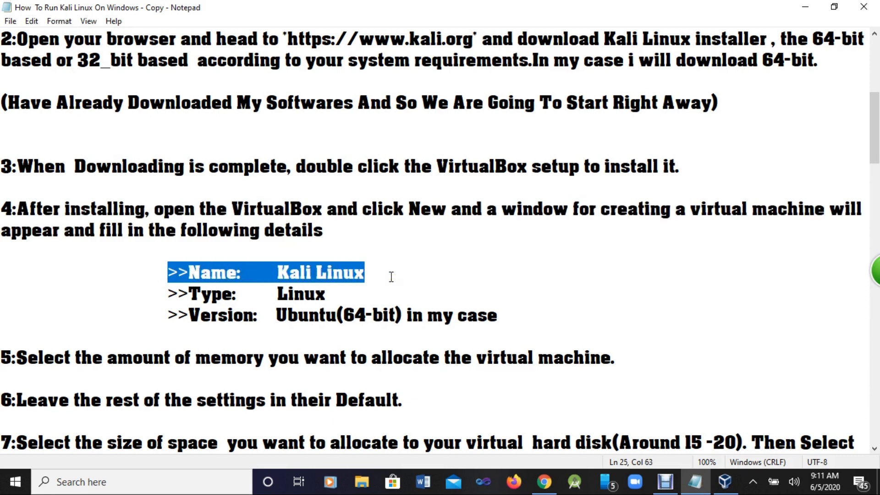
drag(168, 294, 339, 295)
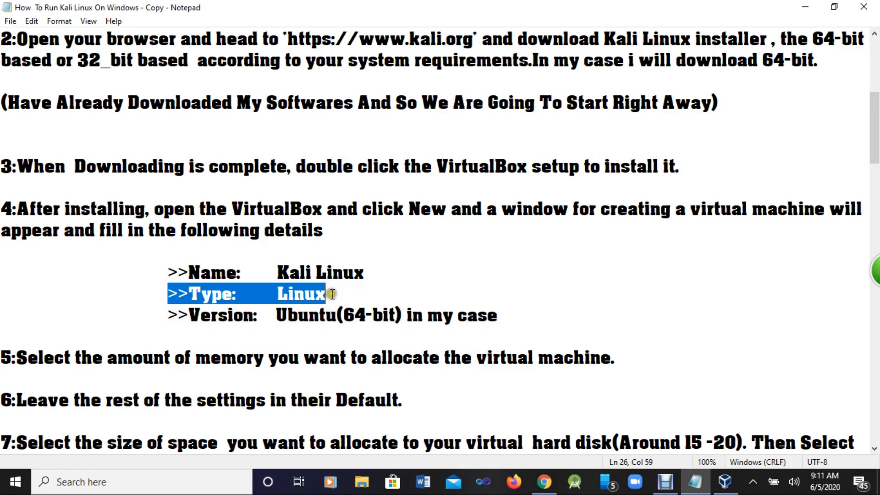
drag(153, 316, 513, 323)
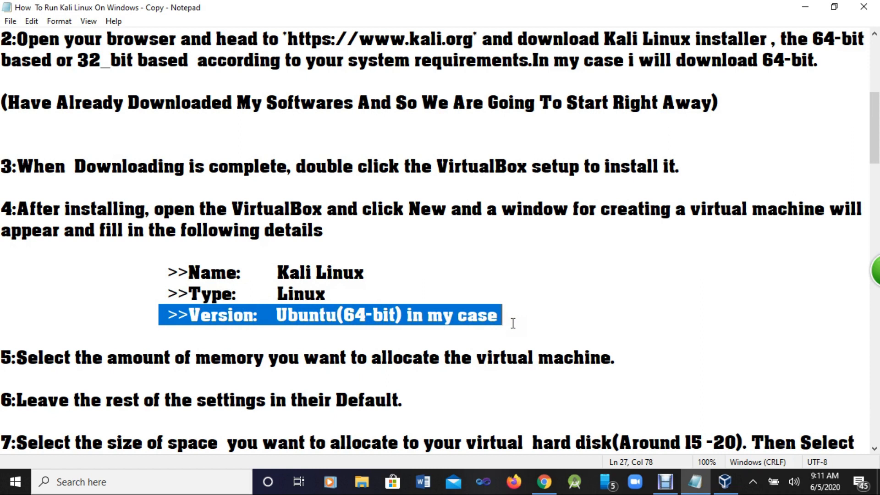
click(724, 482)
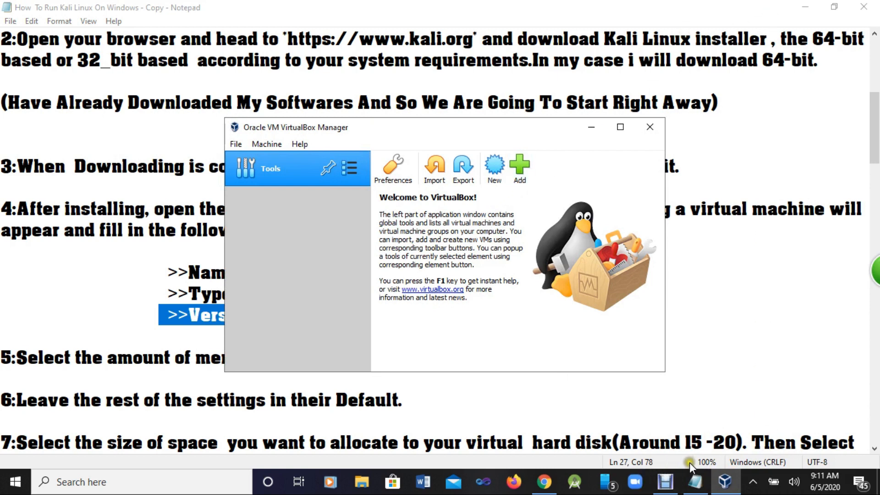
Step: Maximize VirtualBox Manager and create a new machine named Kali Linux, type Linux, version Ubuntu (64-bit)
click(620, 129)
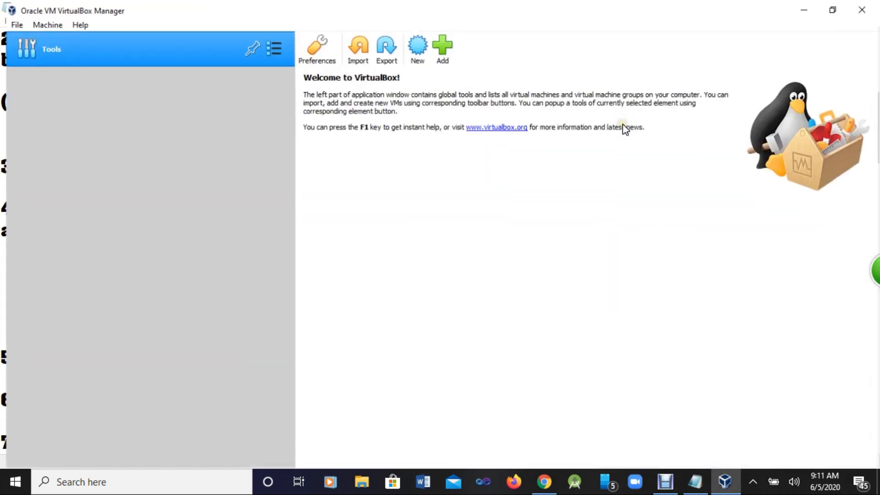
click(426, 51)
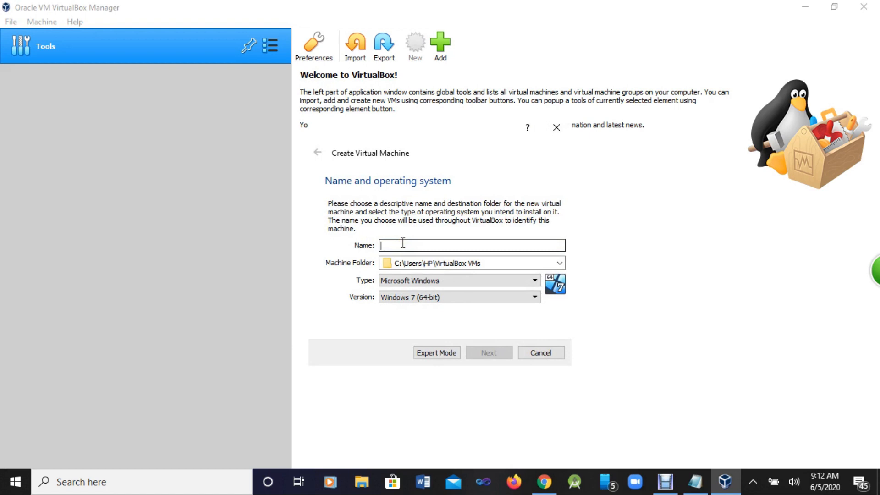
text(Kali)
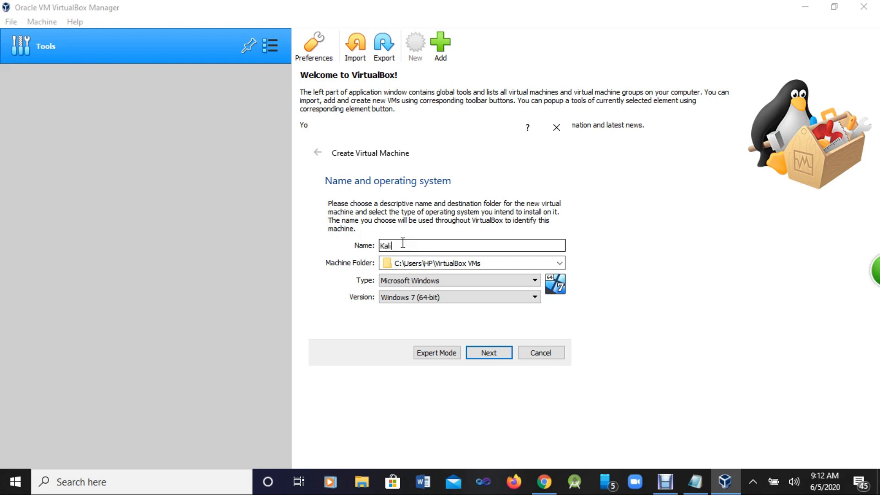
text(Linux)
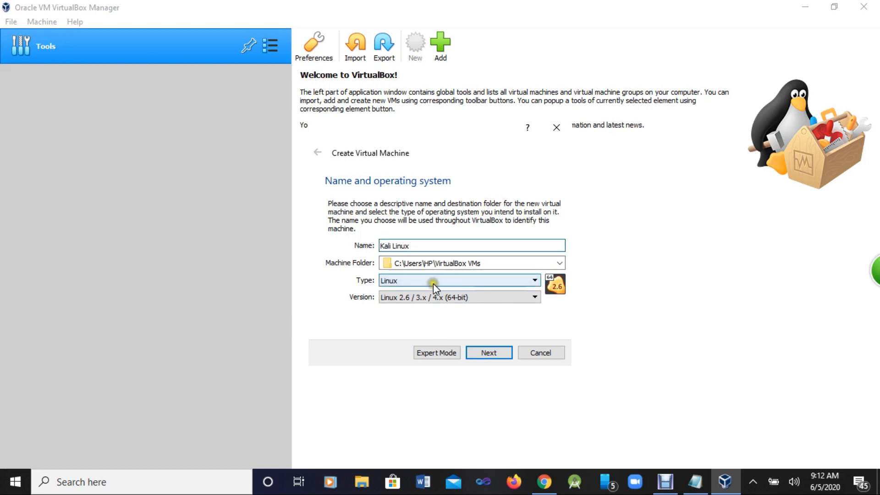
click(492, 280)
click(427, 300)
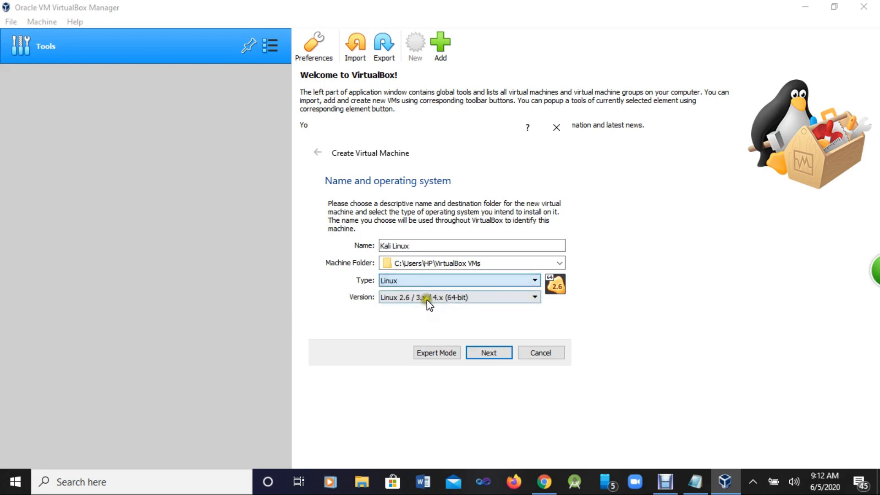
click(533, 297)
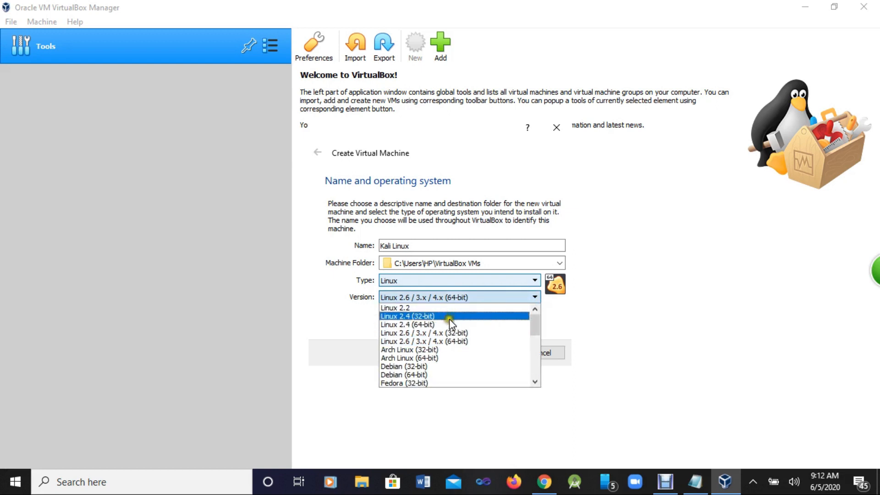
scroll(414, 377, down, 3)
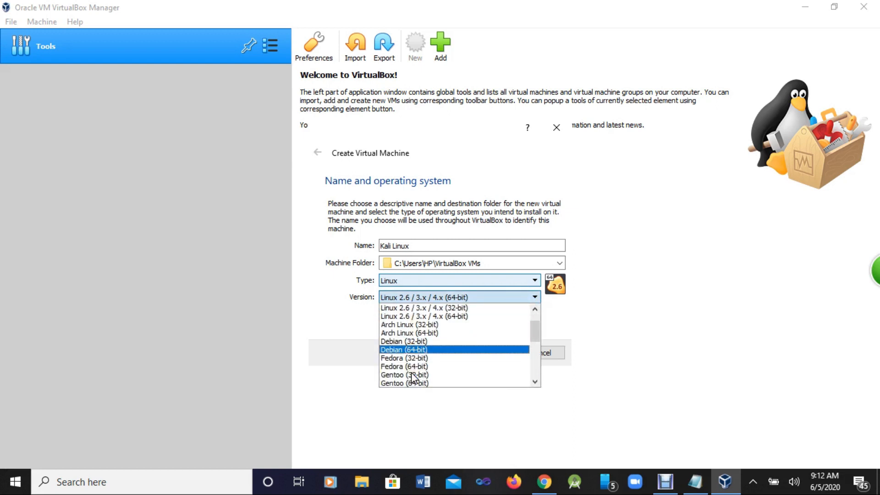
scroll(414, 379, down, 2)
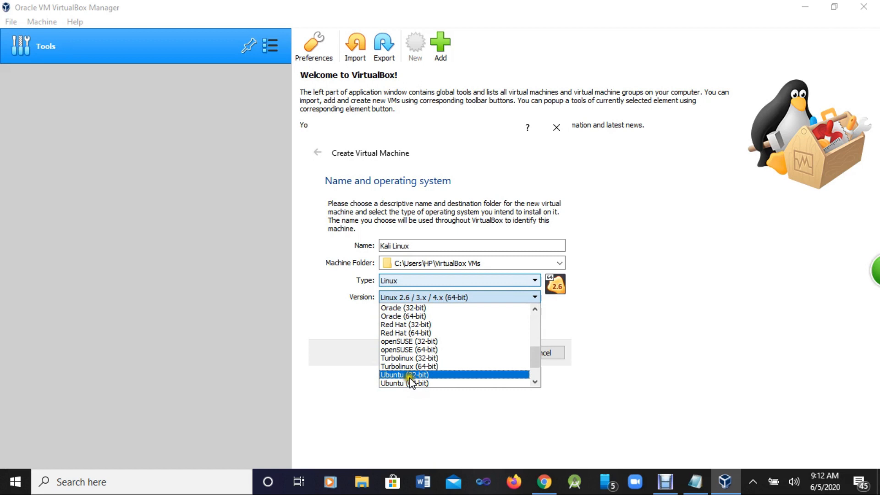
click(411, 383)
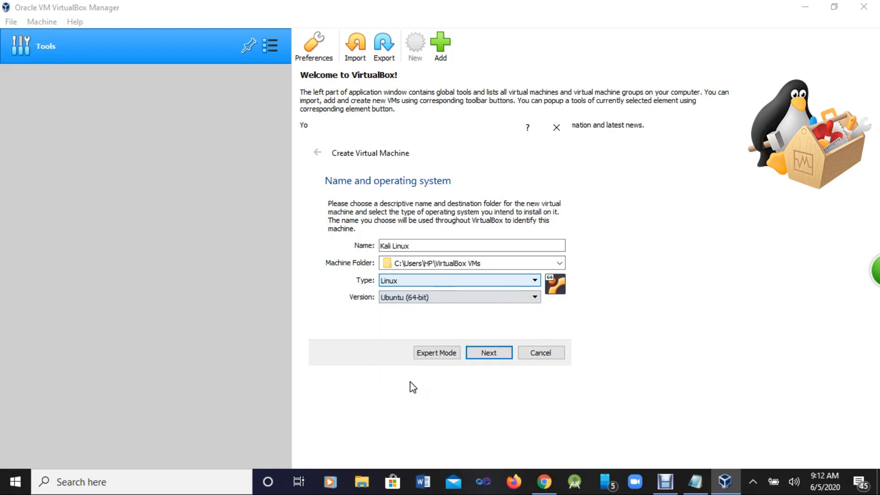
Step: Raise the machine's memory above the 1024 MB default to 1636 MB, per step 5 of the notes
click(489, 353)
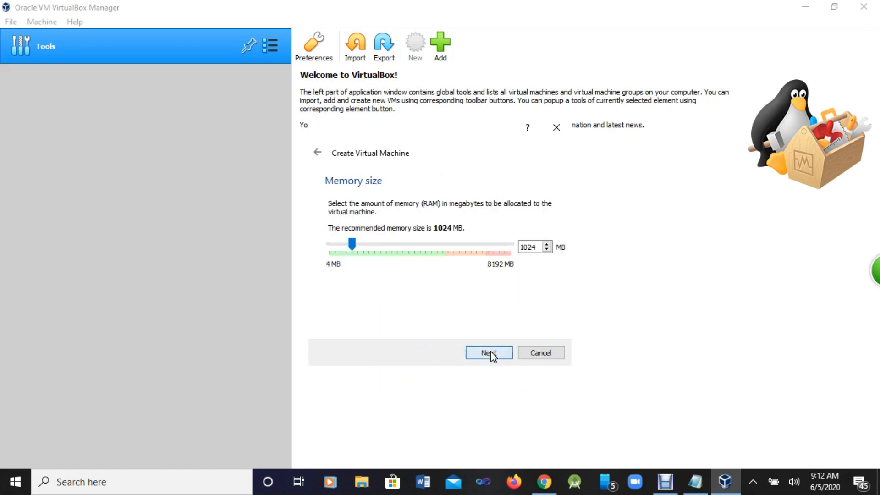
click(695, 482)
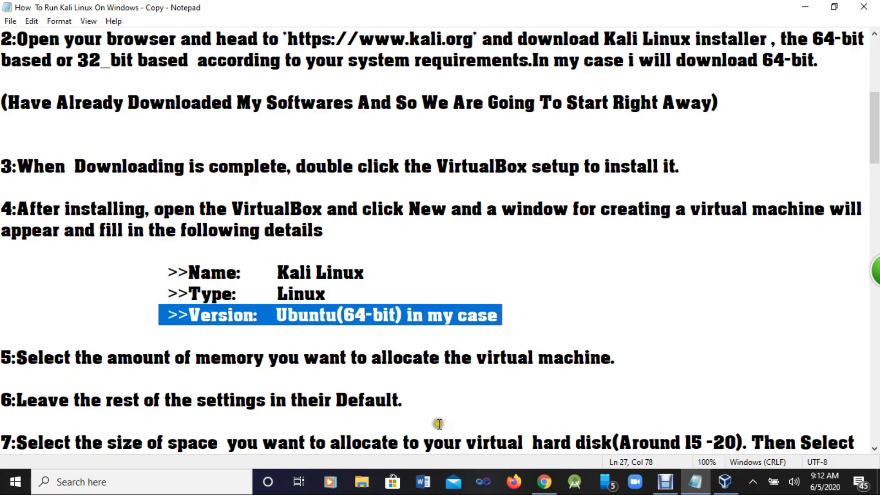
drag(12, 357, 576, 371)
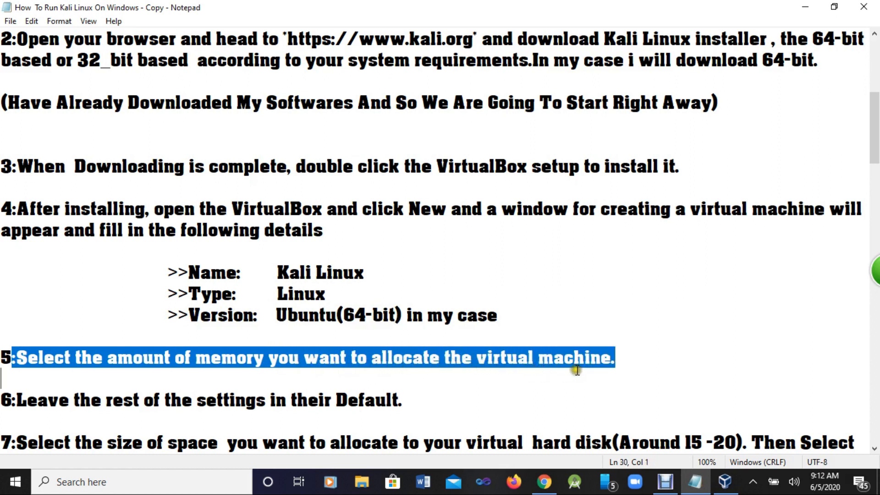
click(726, 481)
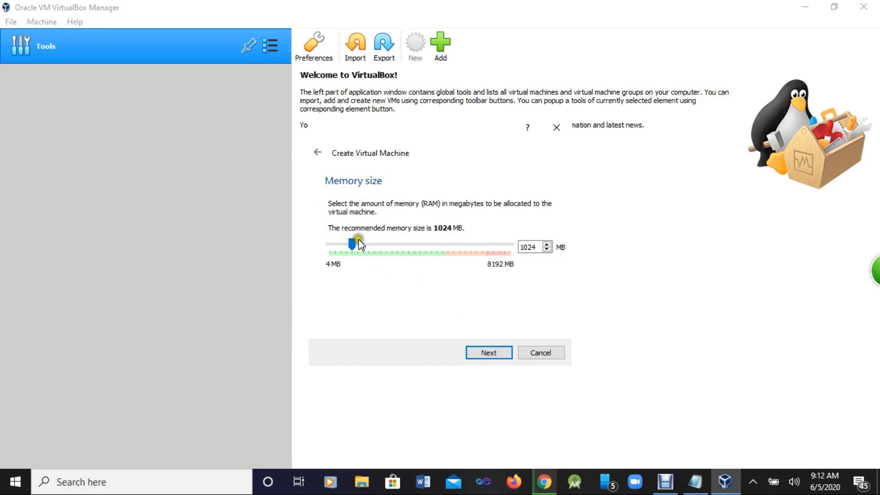
drag(353, 241, 367, 245)
Step: Keep the default 'Create a virtual hard disk now' option, per step 6 of the notes
click(485, 353)
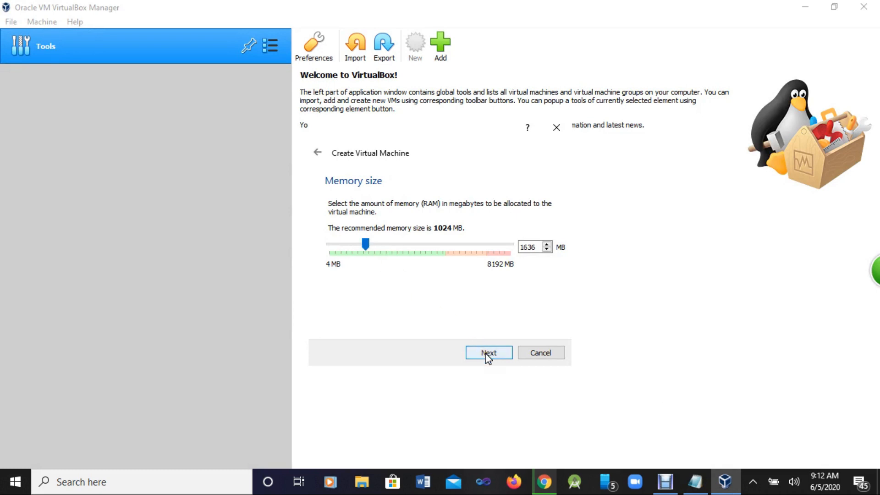
click(694, 481)
drag(17, 397, 403, 402)
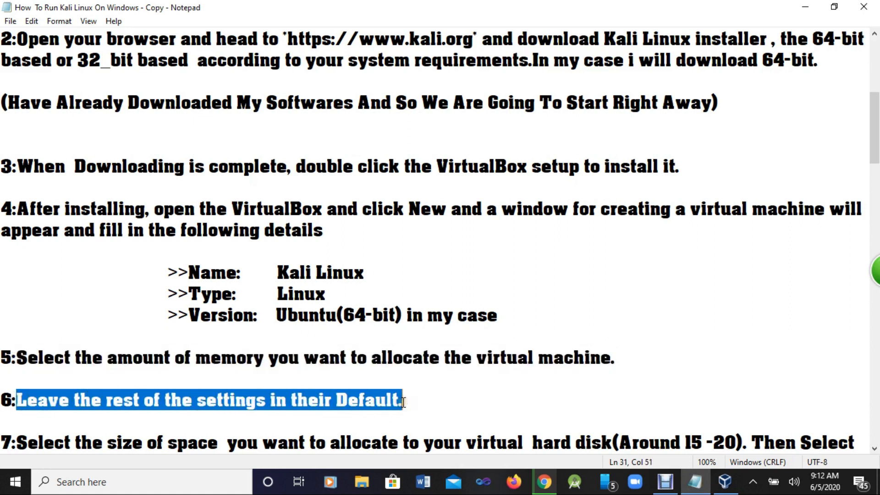
click(731, 484)
click(493, 357)
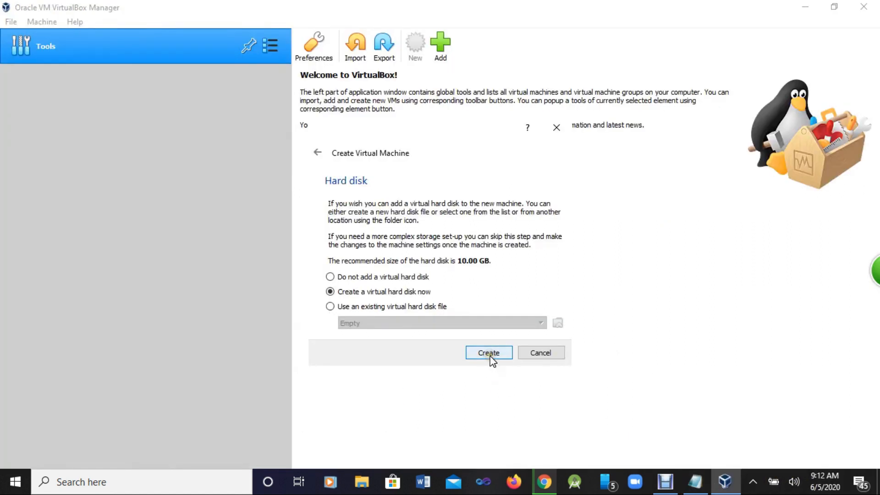
Step: Accept the default disk file type and dynamic allocation; highlight step 7's 15-20 GB size recommendation
click(495, 374)
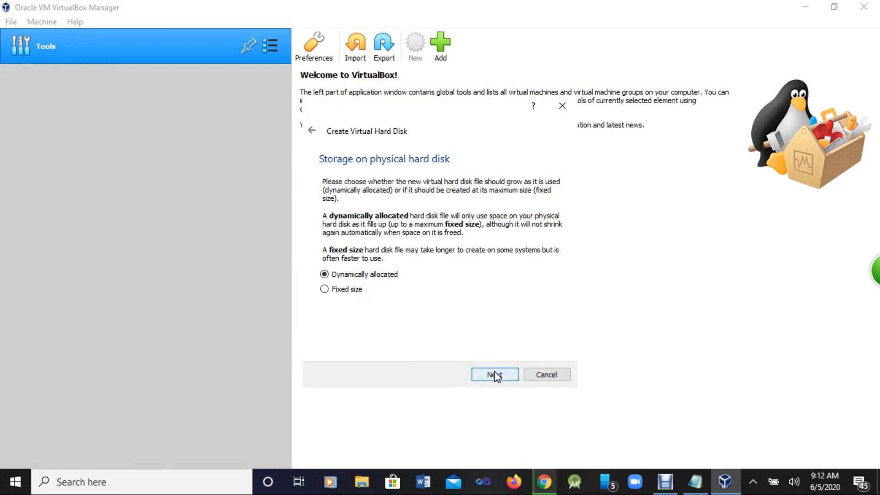
click(495, 375)
click(496, 375)
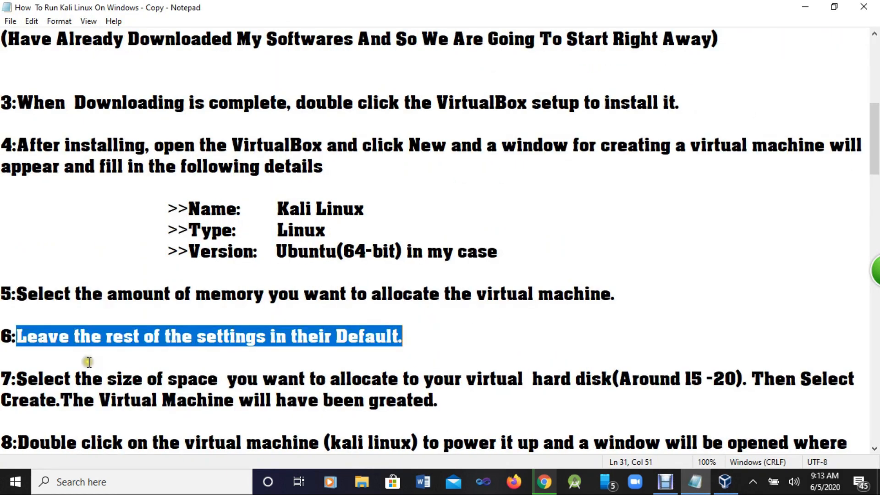
scroll(89, 362, down, 1)
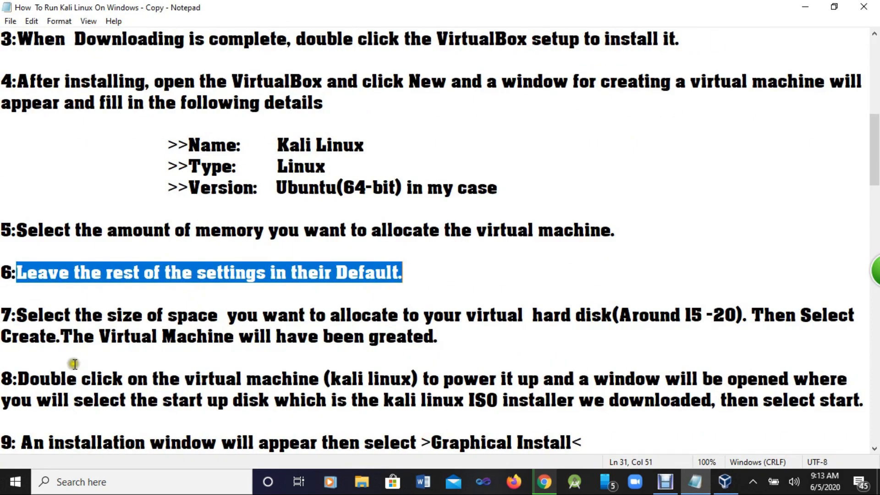
drag(16, 311, 611, 334)
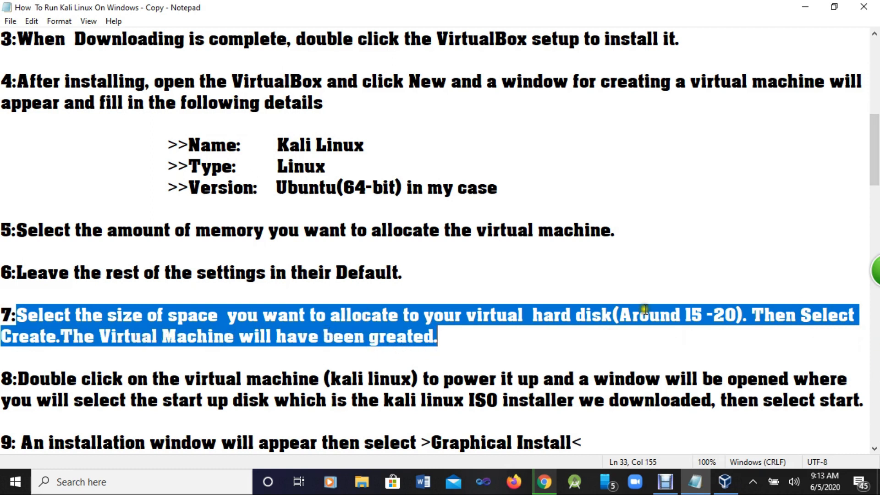
click(620, 316)
drag(620, 316, 735, 315)
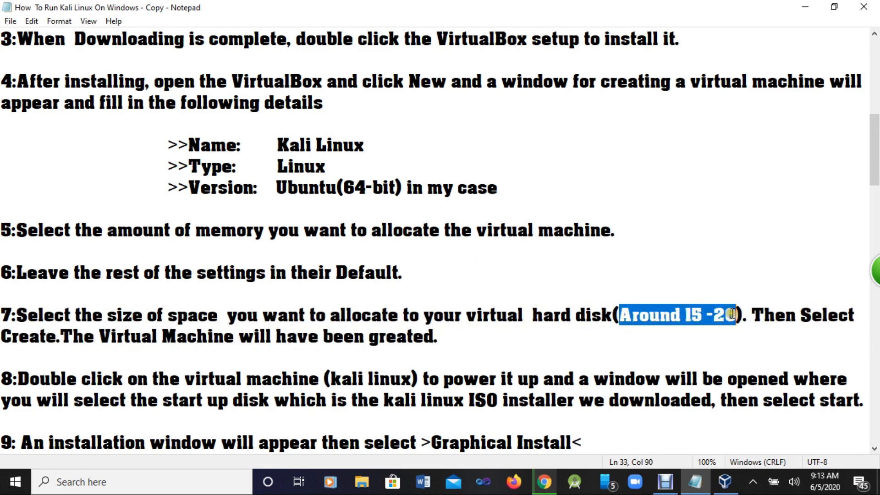
Step: Set the virtual hard disk size to 23.40 GB and create it
click(725, 481)
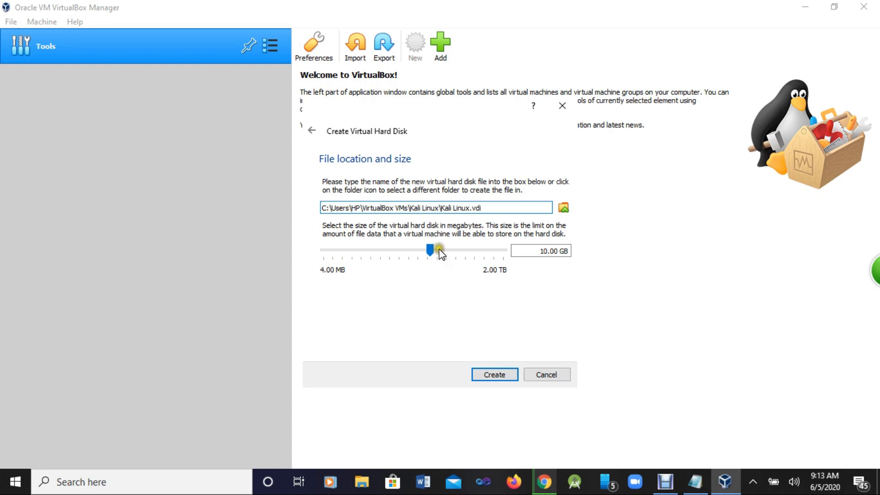
click(439, 250)
drag(439, 248, 441, 250)
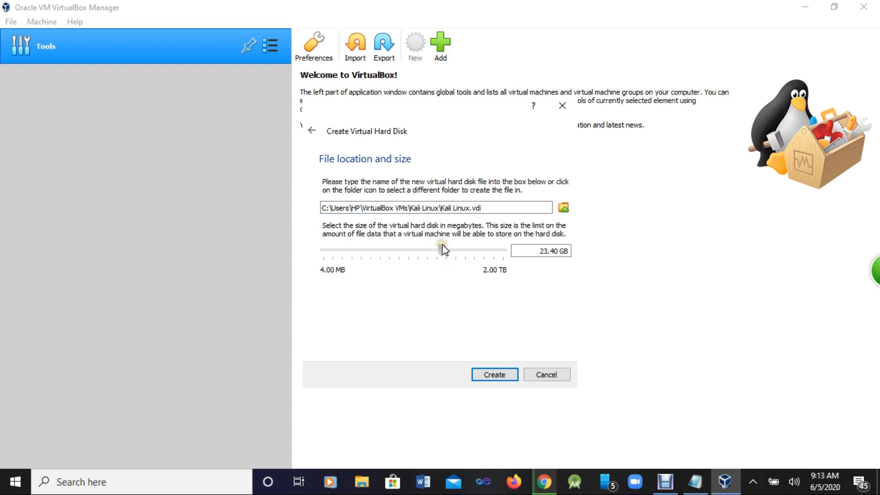
click(490, 376)
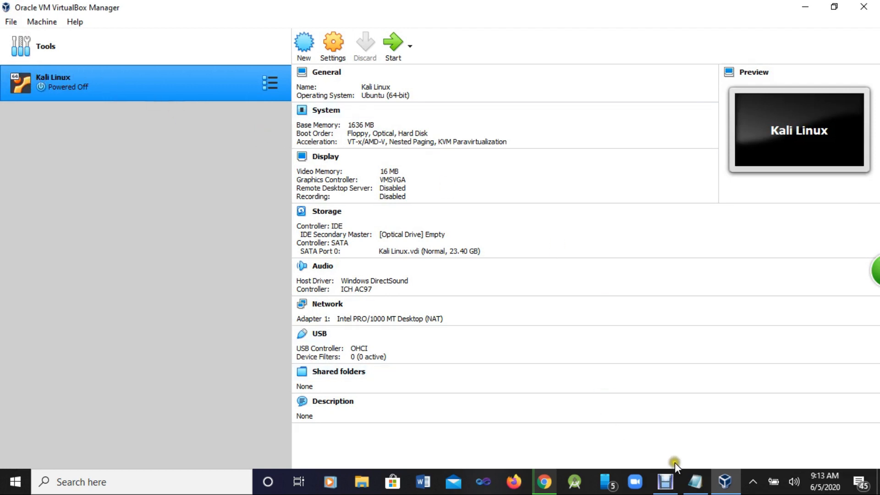
click(695, 481)
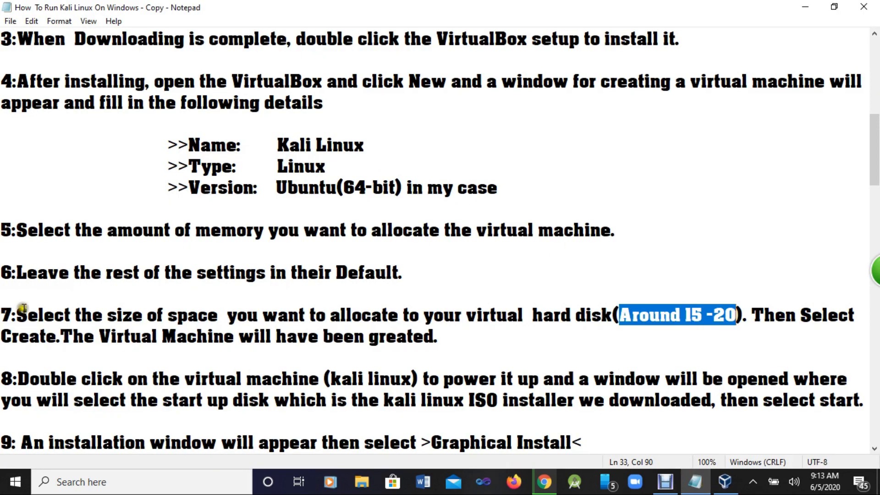
scroll(45, 352, down, 1)
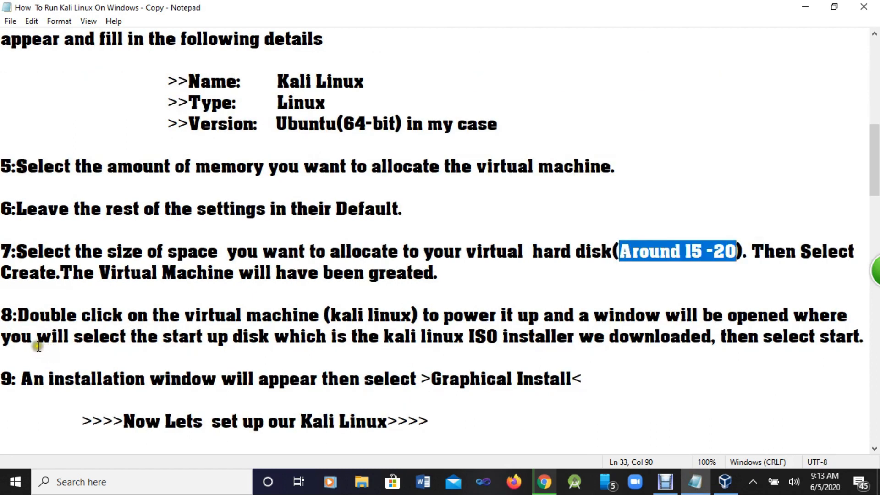
drag(17, 315, 550, 317)
click(553, 317)
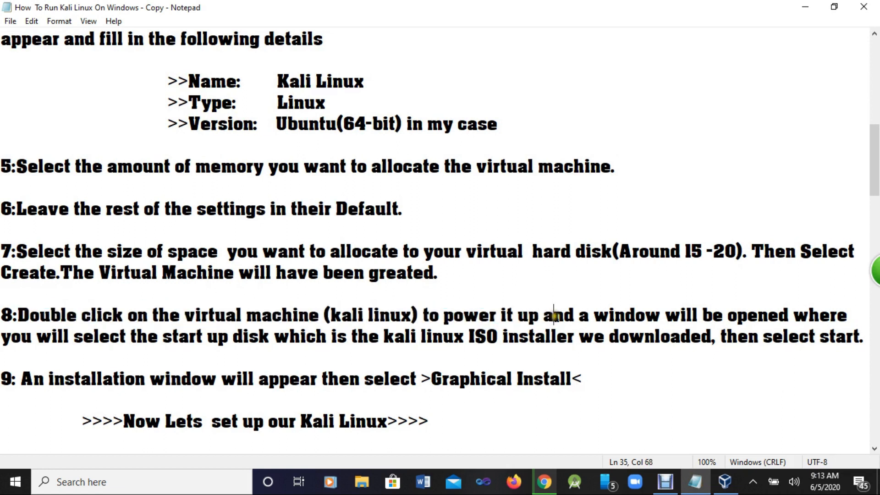
drag(25, 312, 864, 336)
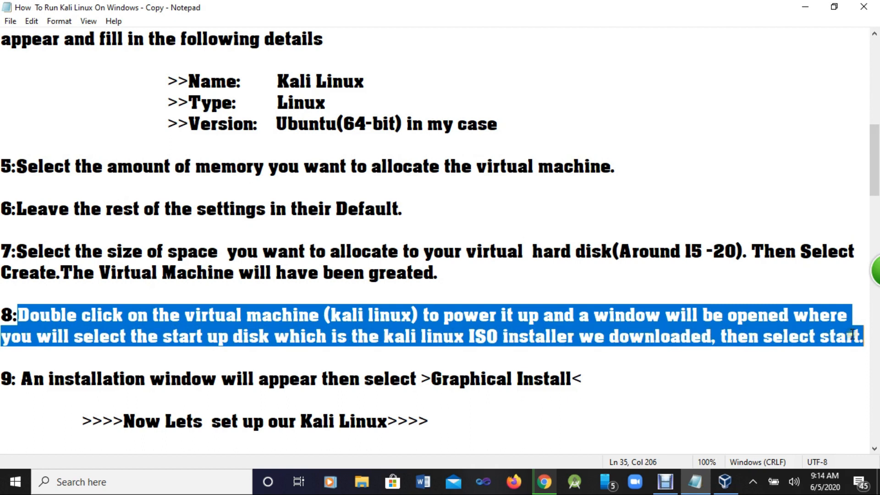
click(723, 486)
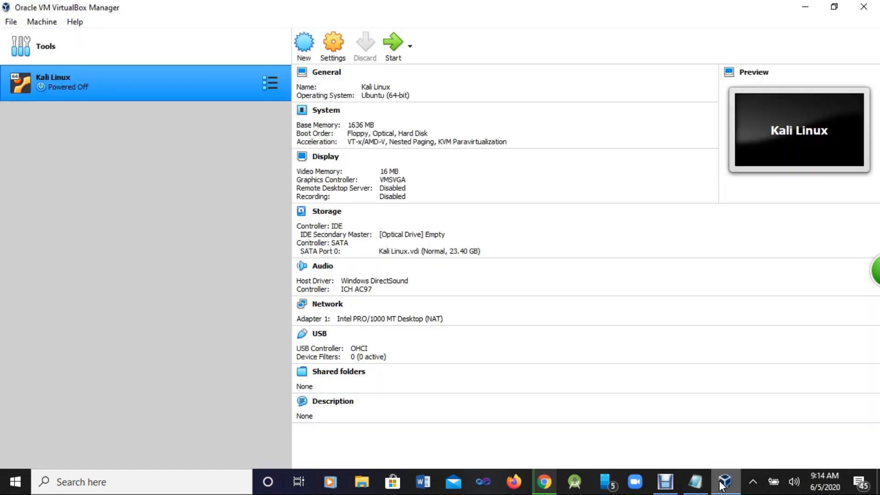
Step: Start Kali Linux using kali-linux-2020.2-installer-amd64(1).iso from Desktop\Kali as the startup disk
double_click(79, 87)
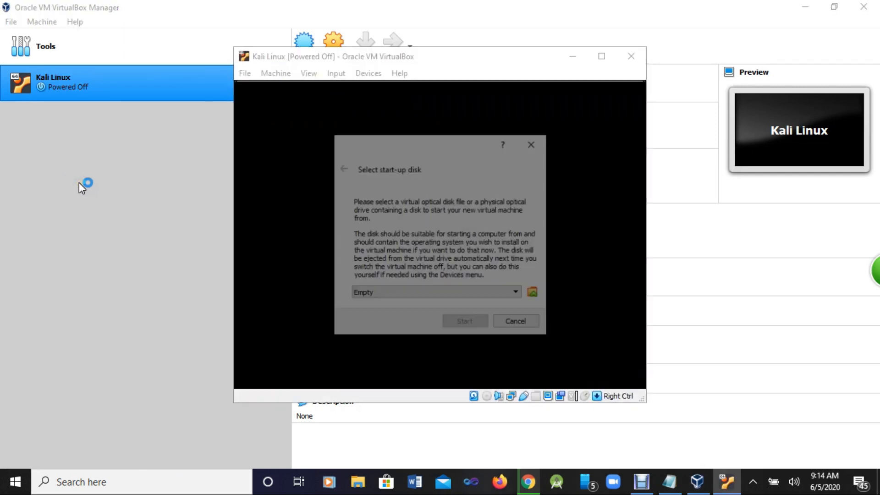
click(534, 294)
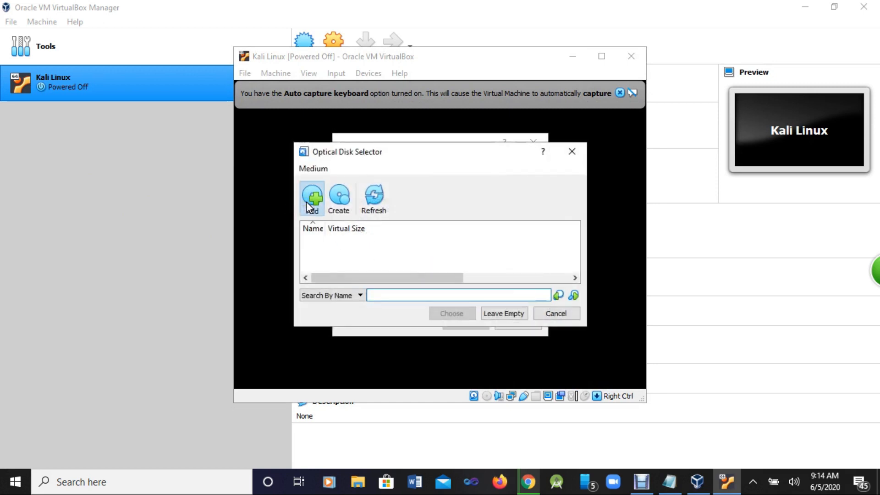
click(312, 200)
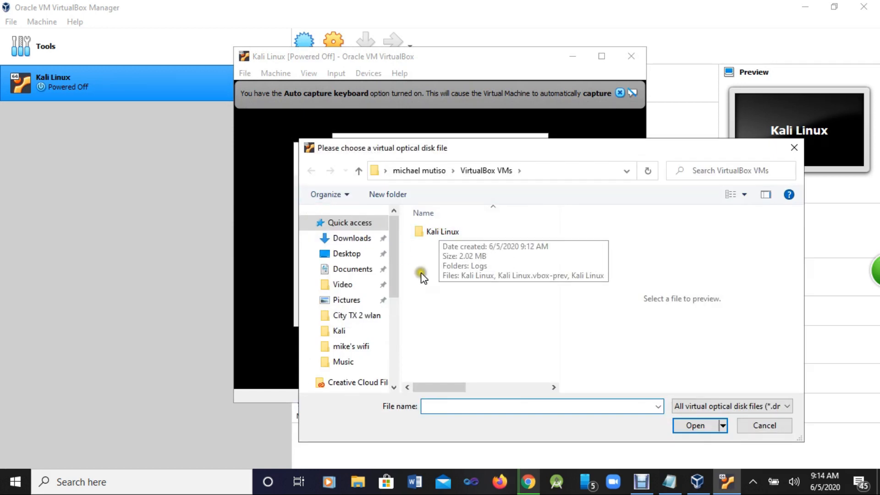
click(345, 253)
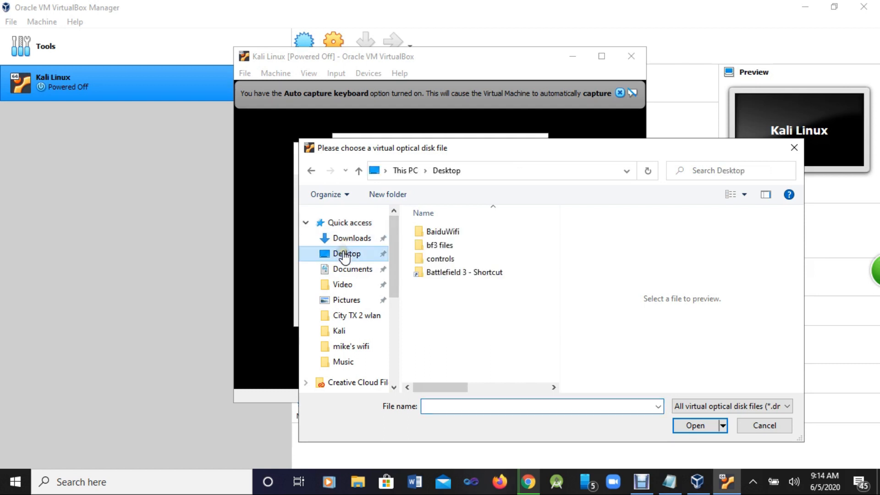
click(442, 273)
double_click(442, 274)
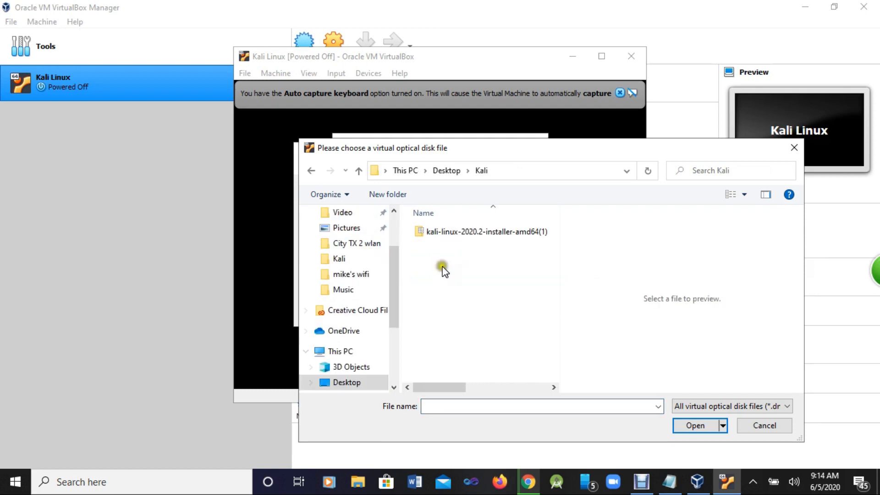
click(455, 234)
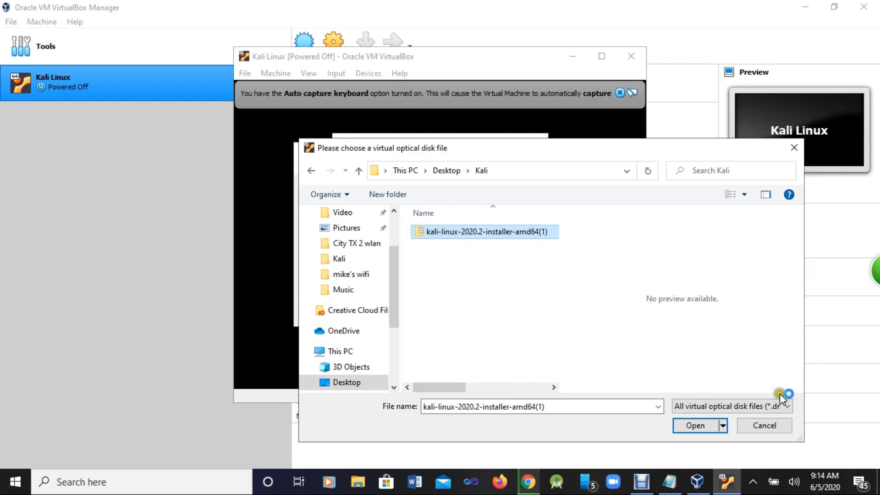
click(696, 426)
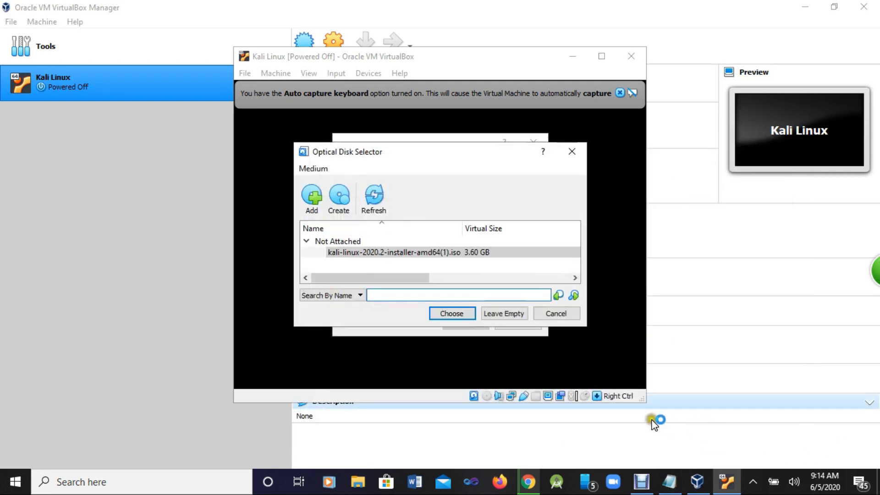
click(440, 315)
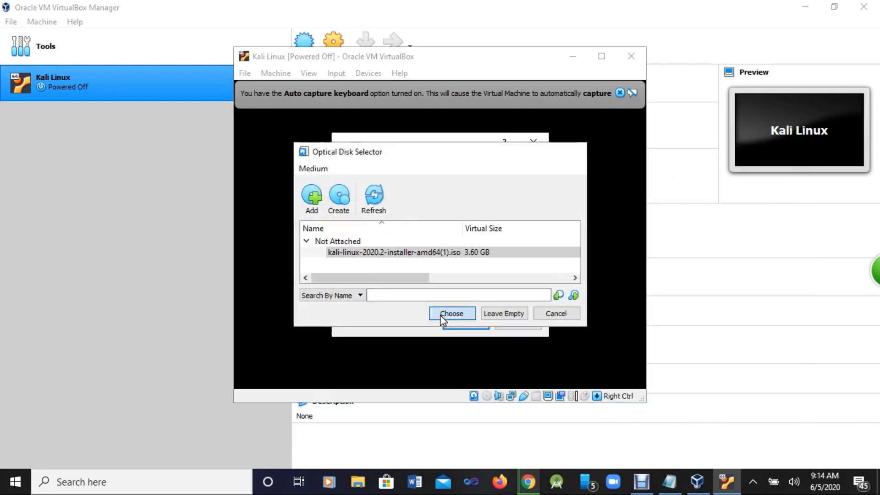
click(465, 323)
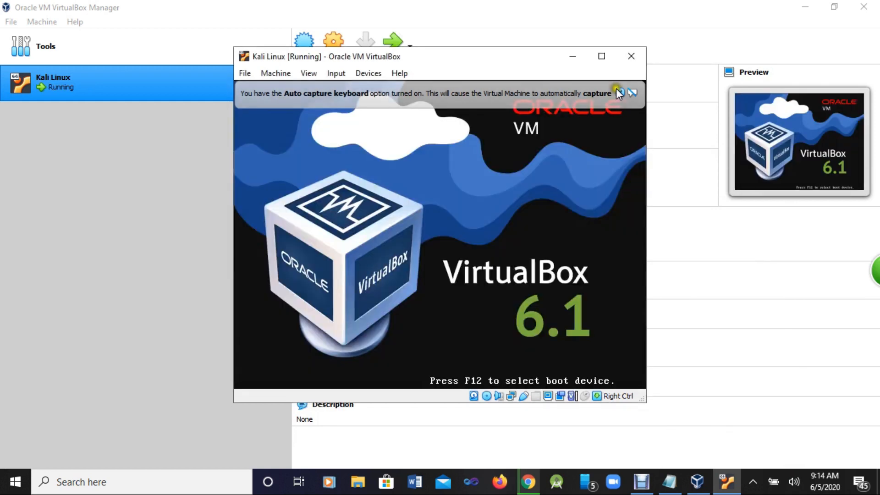
Step: Dismiss the keyboard auto-capture notice and highlight step 9 about setting up Kali Linux in the notes
click(619, 91)
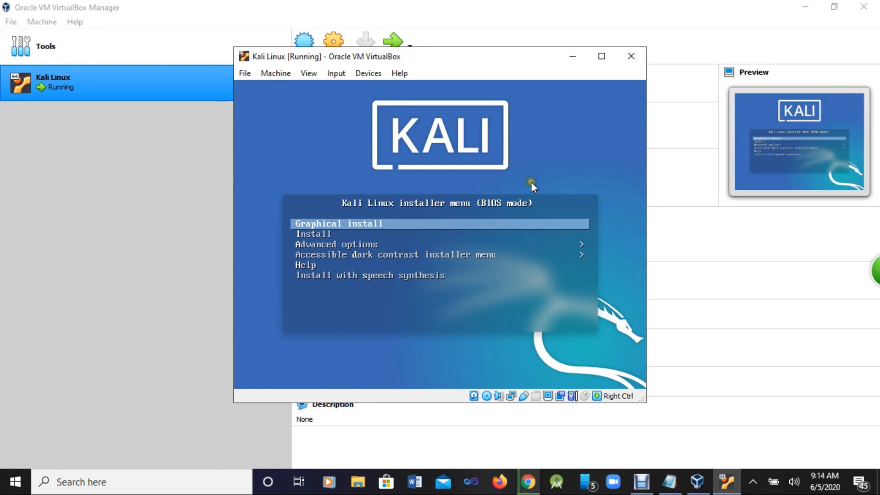
click(678, 485)
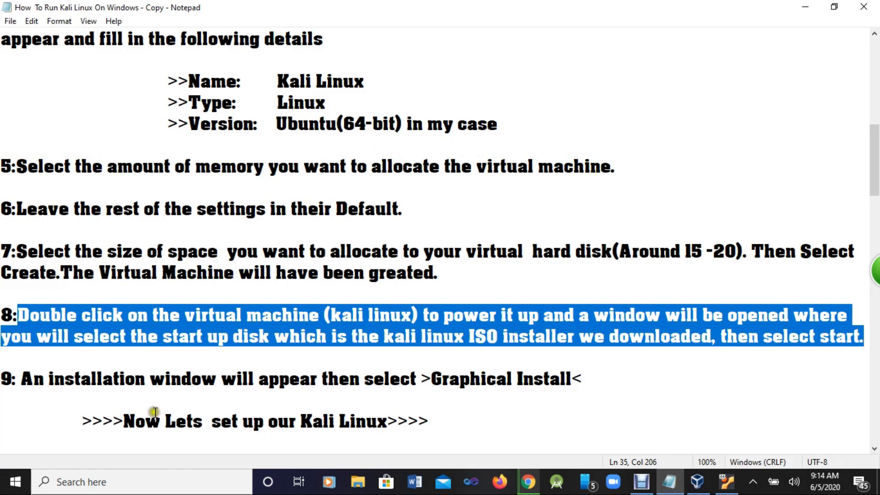
drag(17, 379, 584, 378)
drag(113, 420, 429, 422)
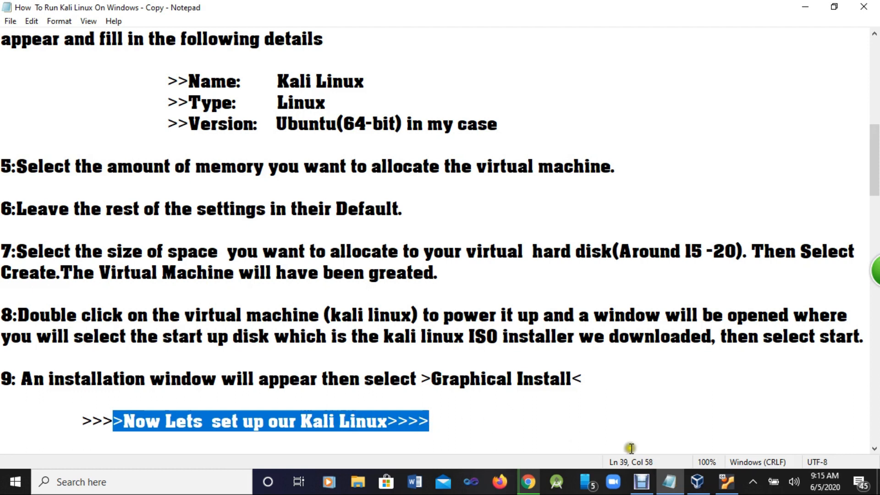
Step: Bring up the running Kali Linux VM window, dismiss the mouse capture message, and start Graphical install
click(697, 481)
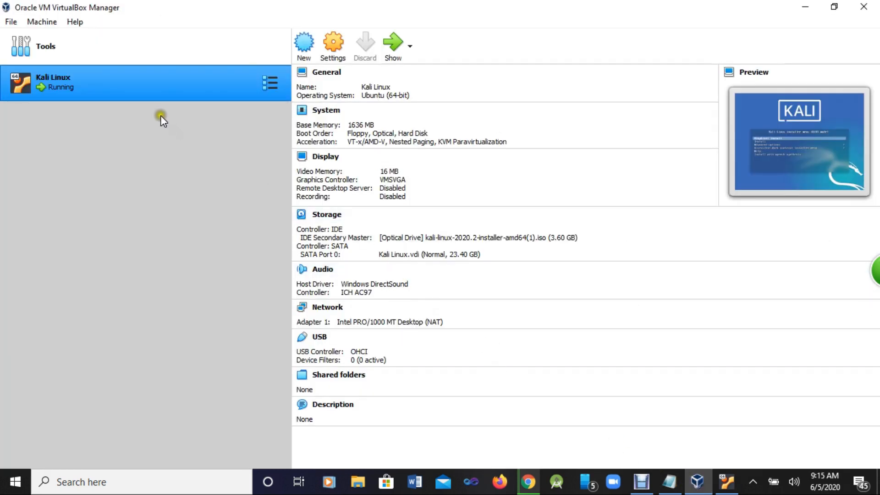
double_click(98, 88)
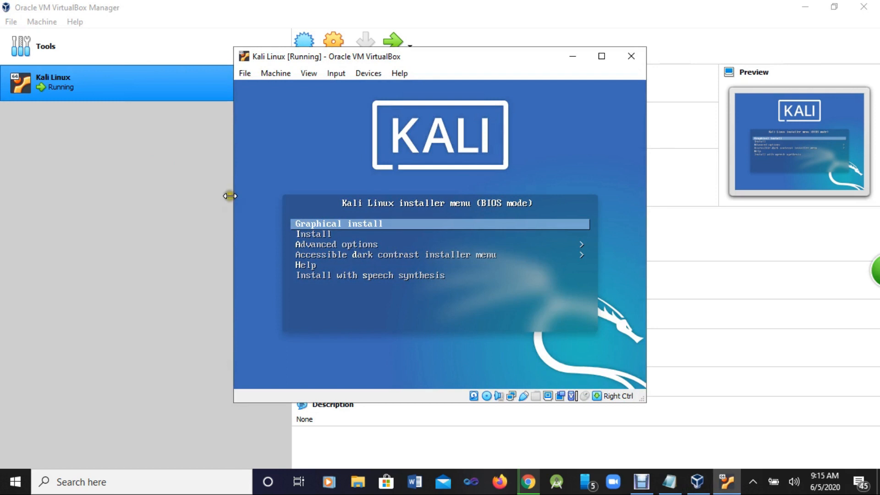
click(383, 224)
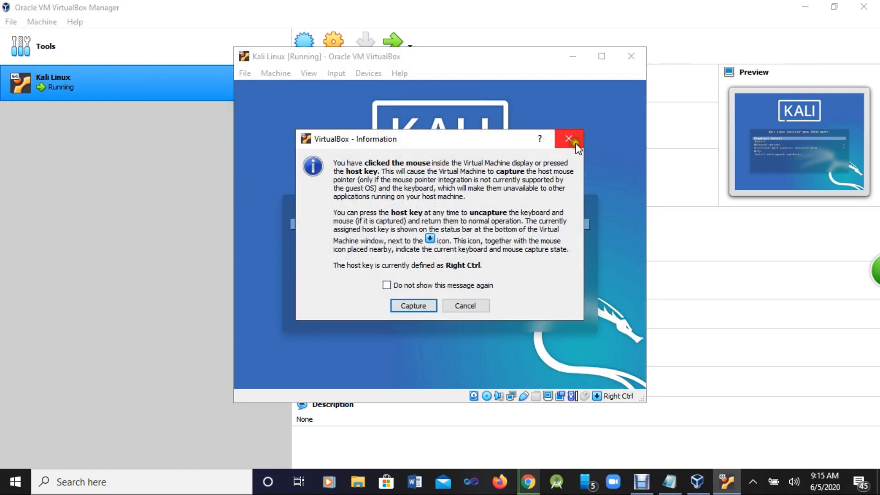
click(571, 141)
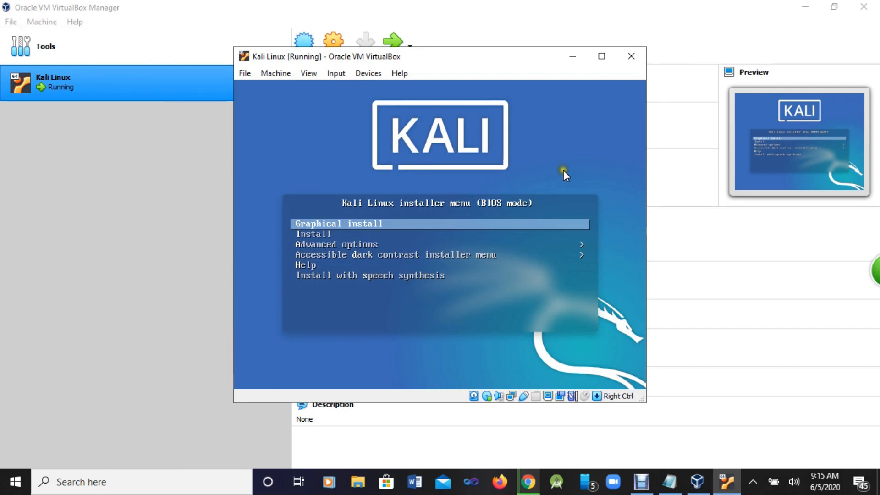
key(Return)
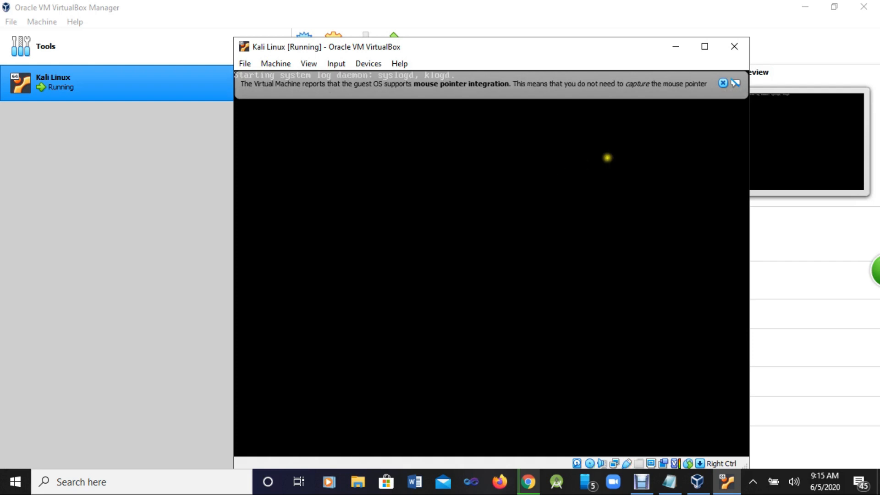
Step: Choose English, location Kenya under other > Africa, en_US.UTF-8 locale and American English keyboard
click(723, 82)
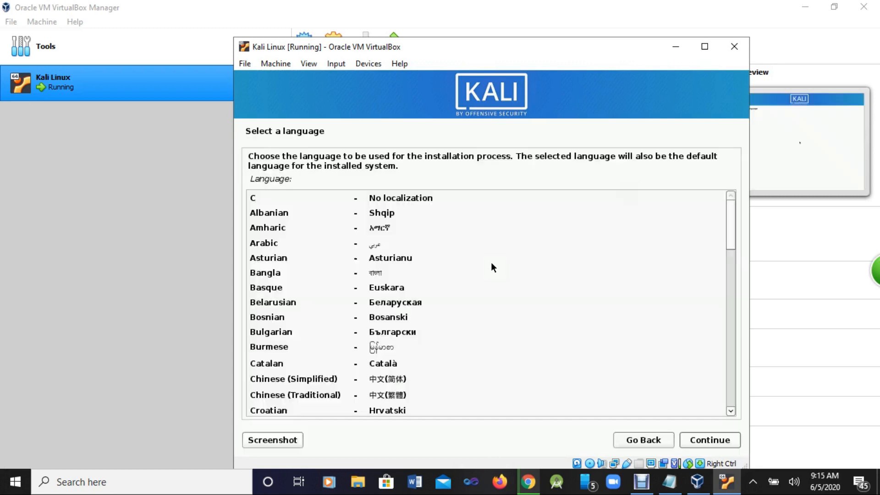
click(725, 204)
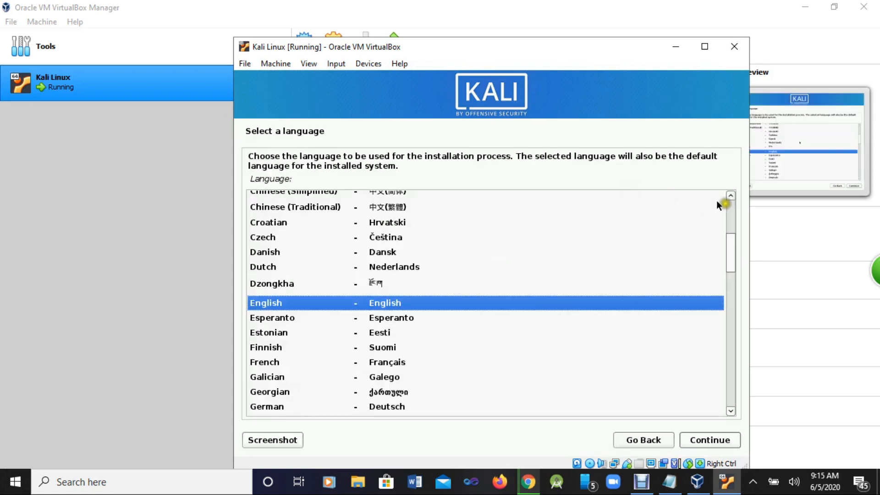
click(716, 441)
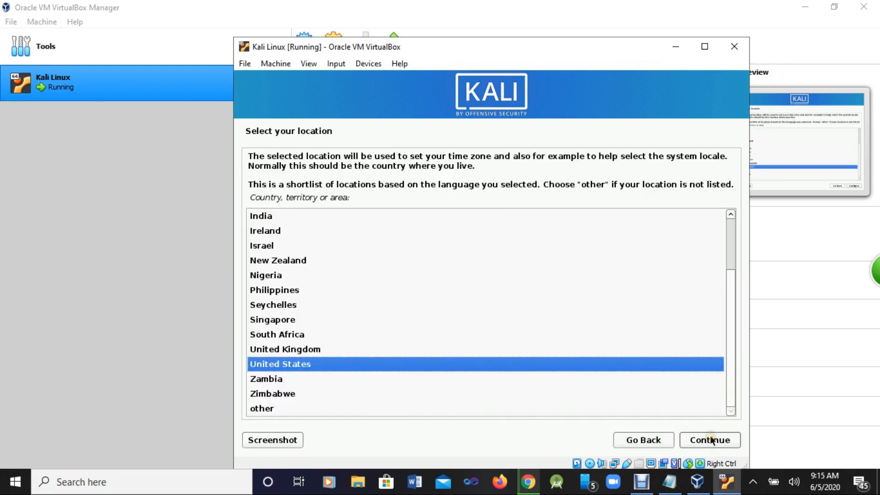
click(260, 407)
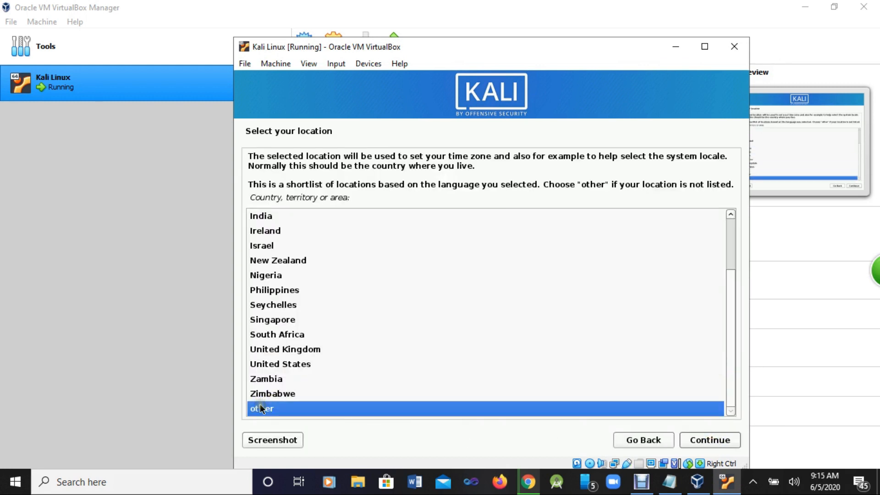
click(711, 439)
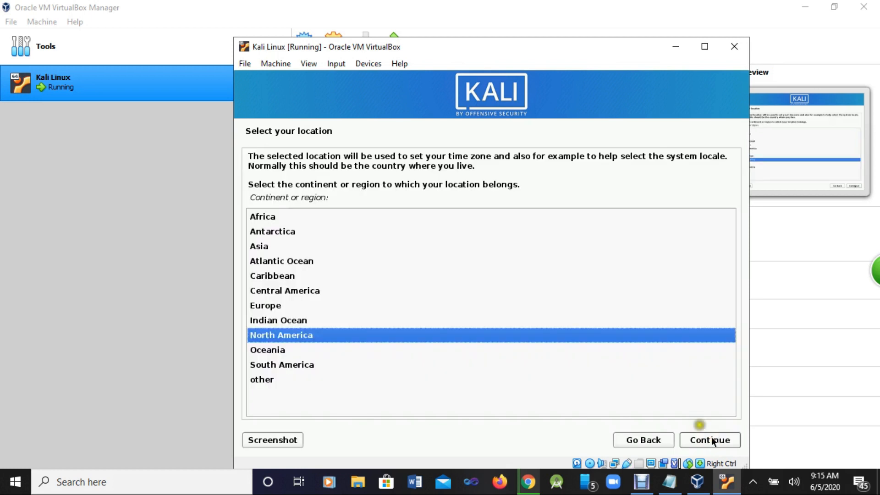
click(294, 215)
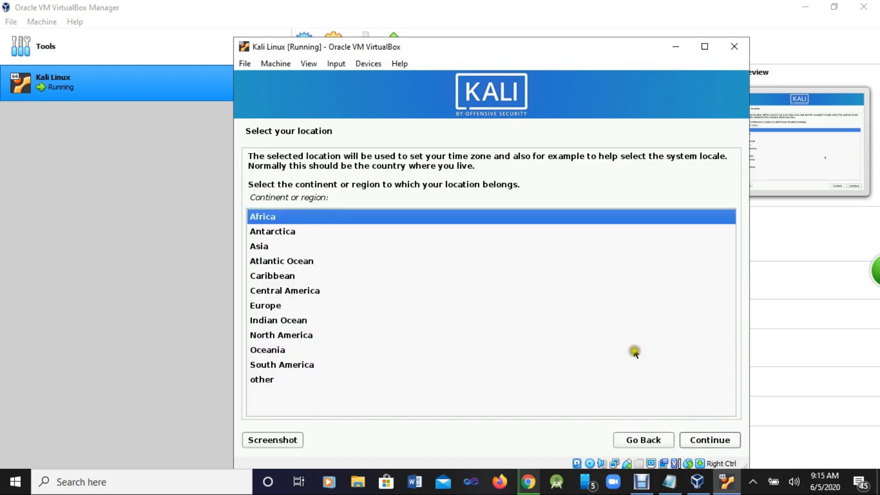
click(729, 440)
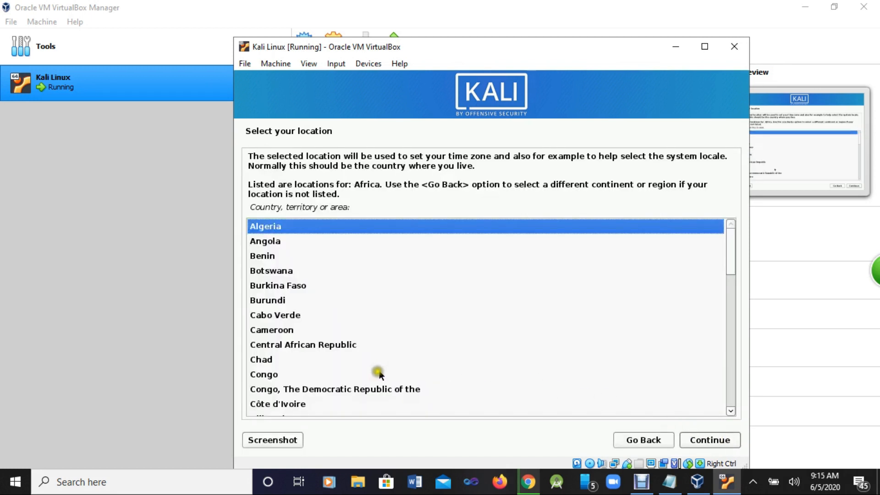
text(k)
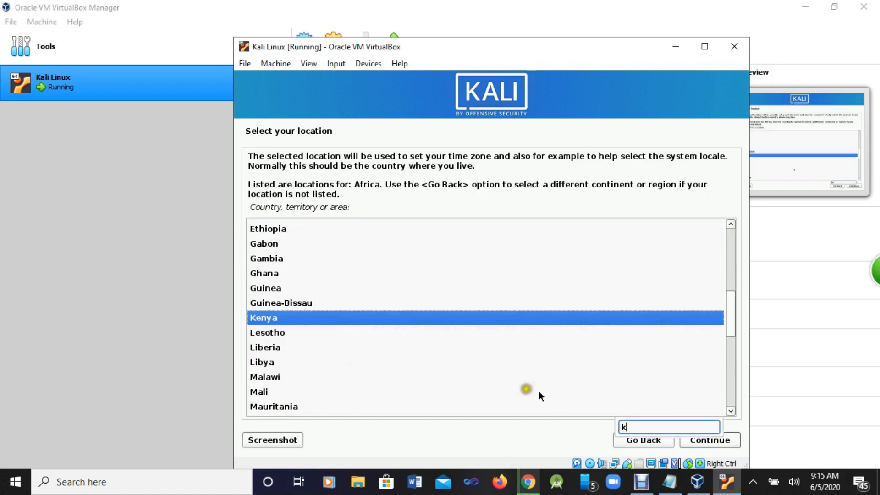
click(729, 441)
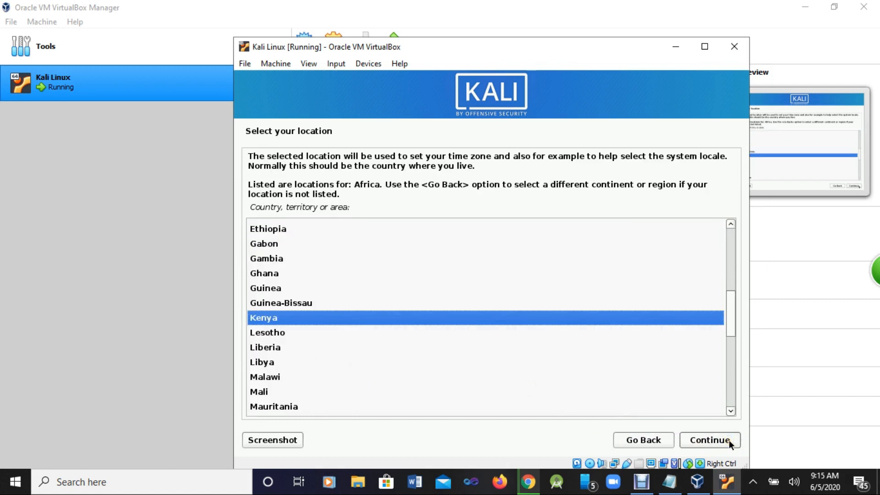
click(726, 443)
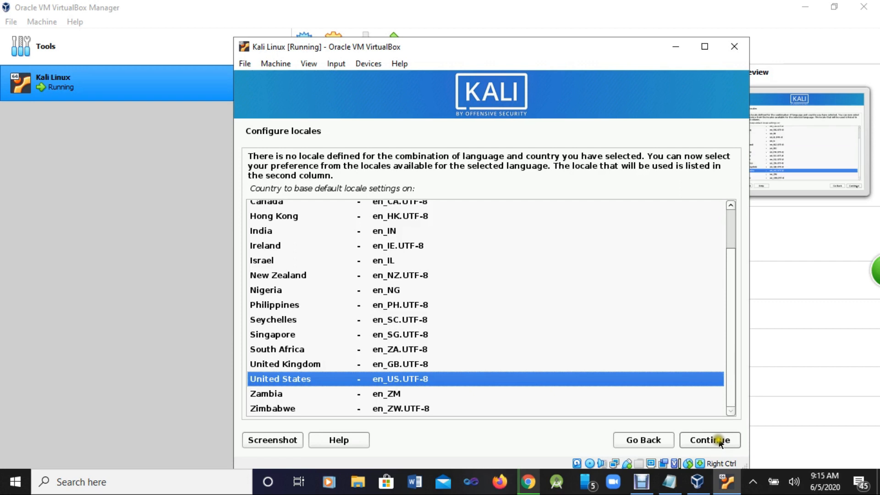
click(695, 441)
click(695, 439)
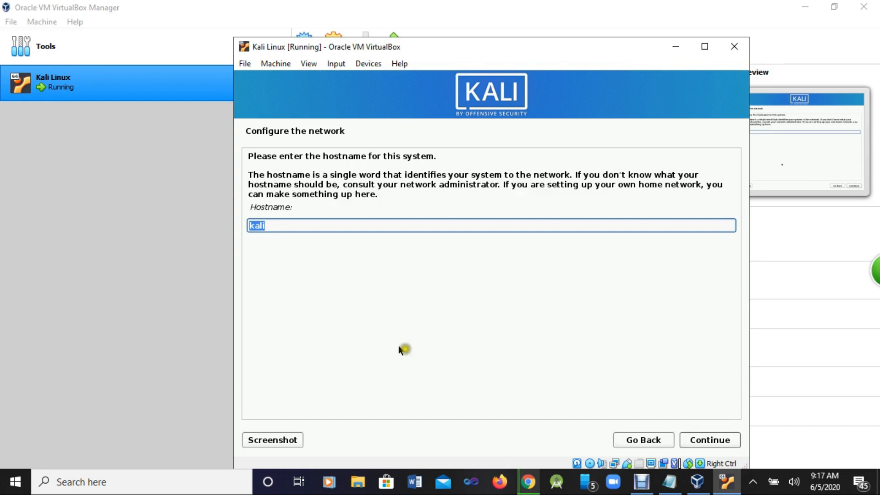
Step: Keep 'kali' as the hostname and leave the domain name blank
click(711, 440)
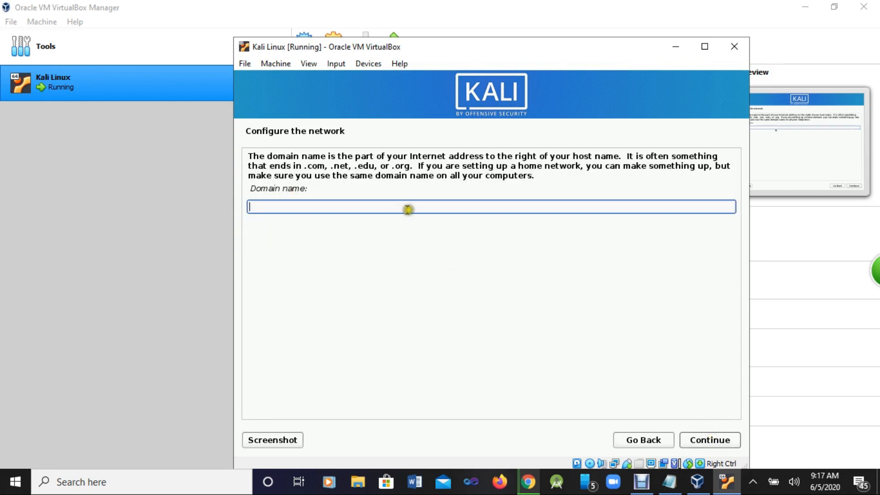
click(708, 439)
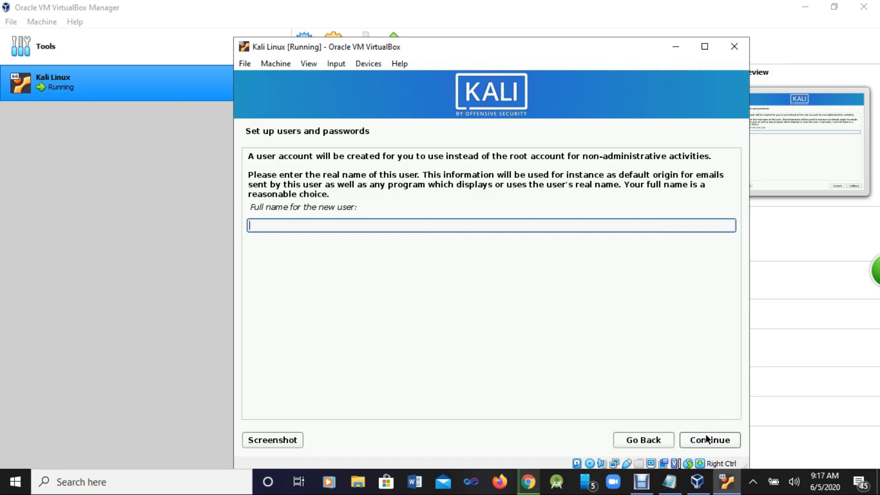
Step: Back out of the Invalid username error and return to the user and password setup page
click(708, 440)
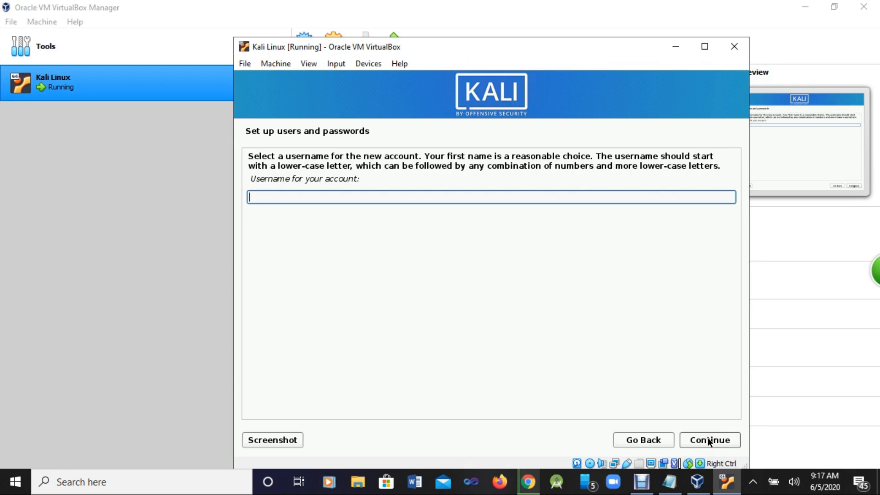
click(708, 440)
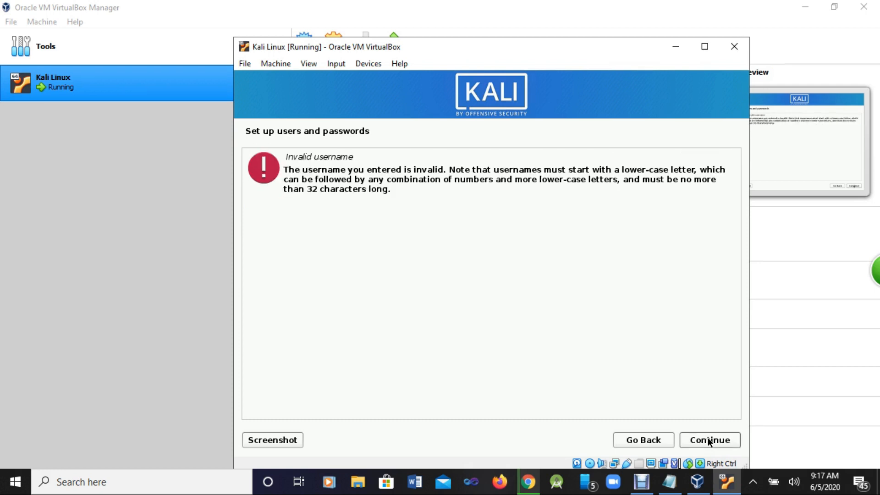
click(654, 438)
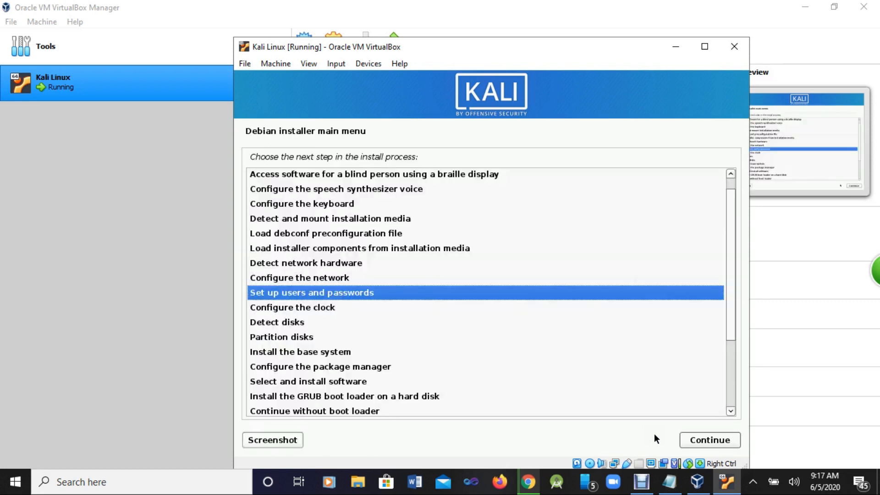
click(721, 441)
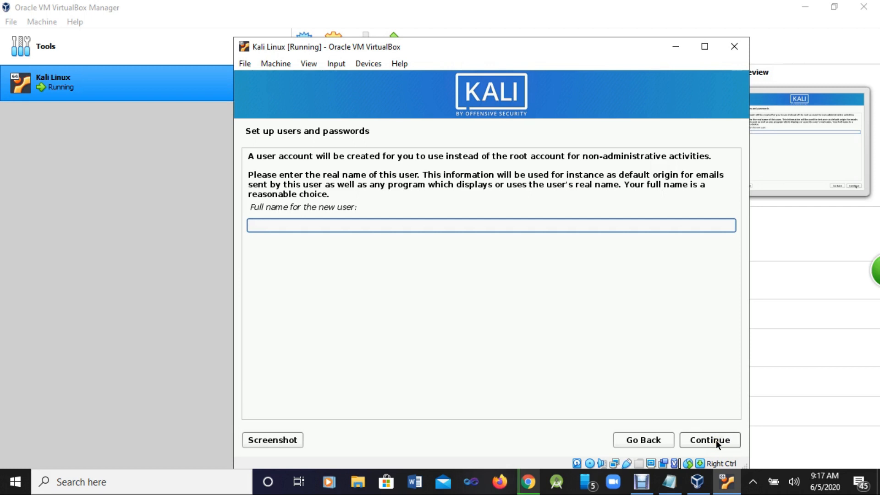
Step: Enter the new user's full name, fixing a typo, and accept the suggested username
text(Michaek)
key(BackSpace)
text(l)
click(711, 441)
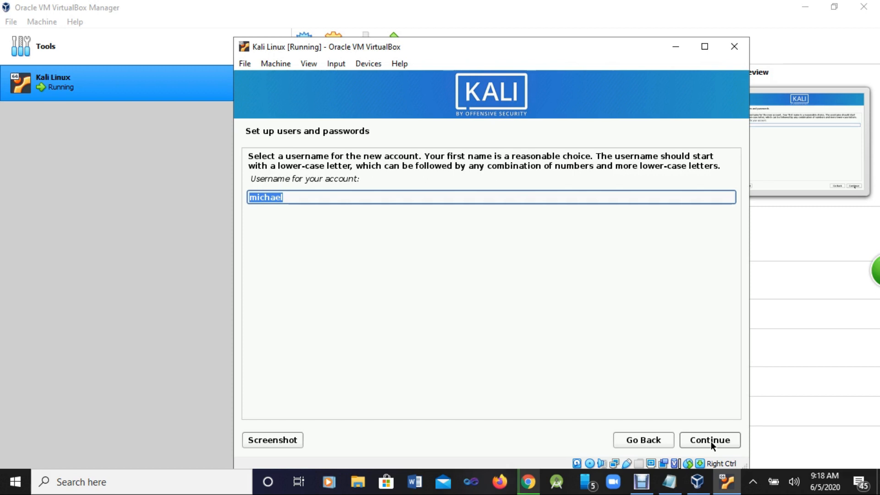
click(711, 441)
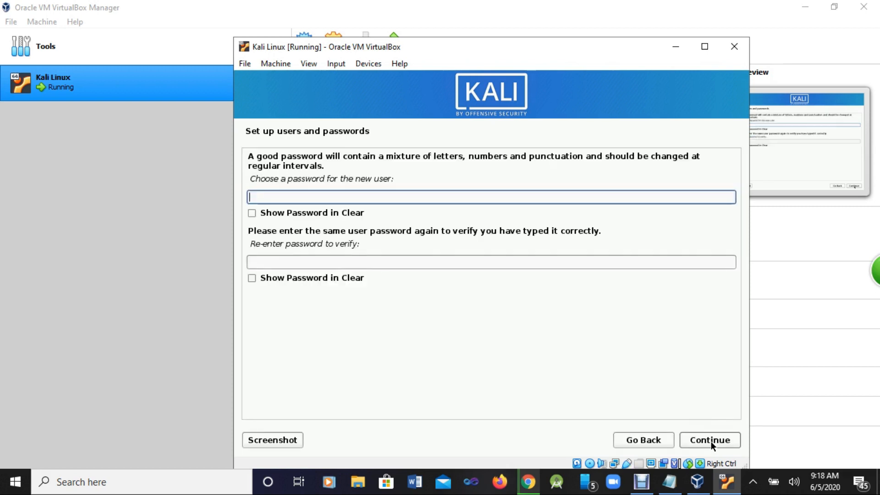
Step: Show both password fields in clear text and enter the new user's password twice
click(252, 213)
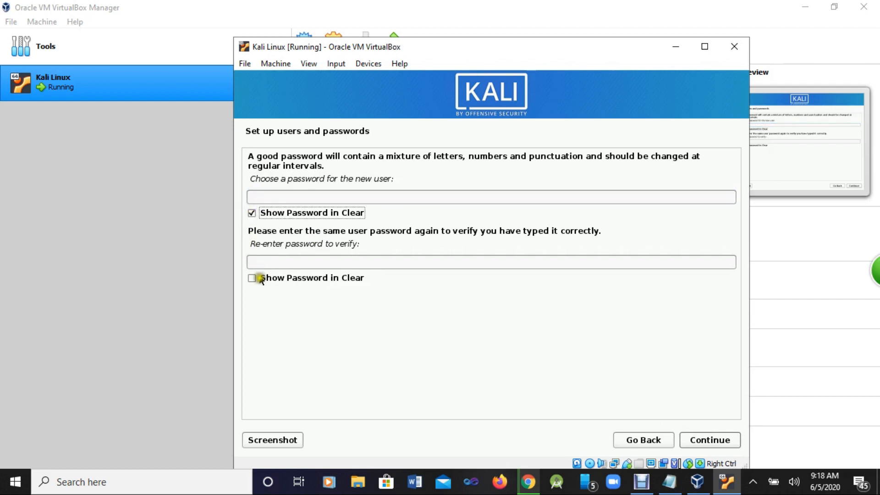
click(252, 277)
click(265, 197)
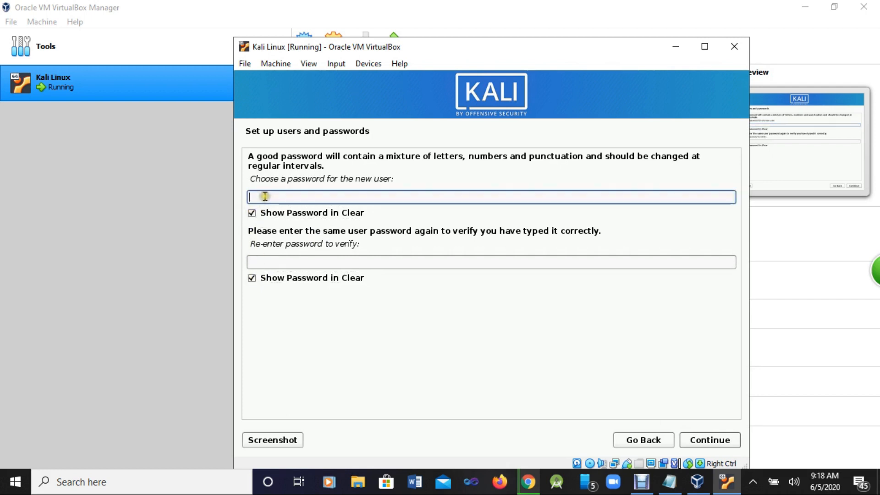
text(r)
key(BackSpace)
text(kali)
click(269, 262)
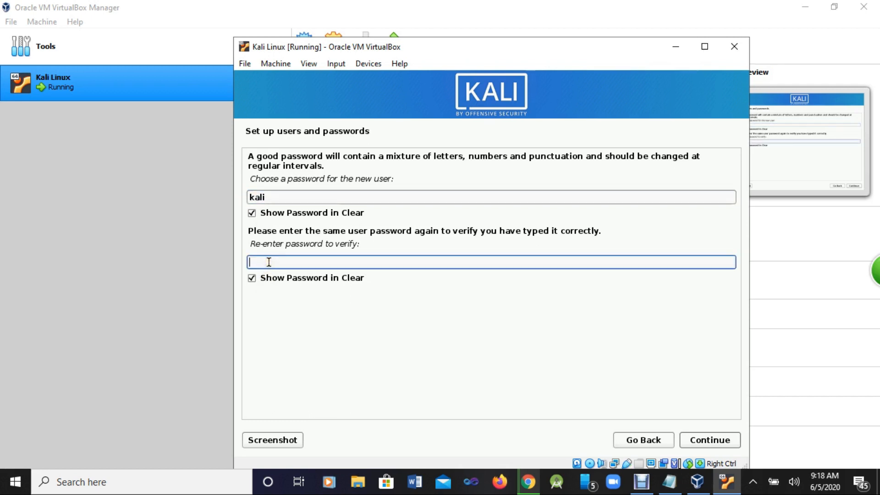
text(kali)
click(713, 441)
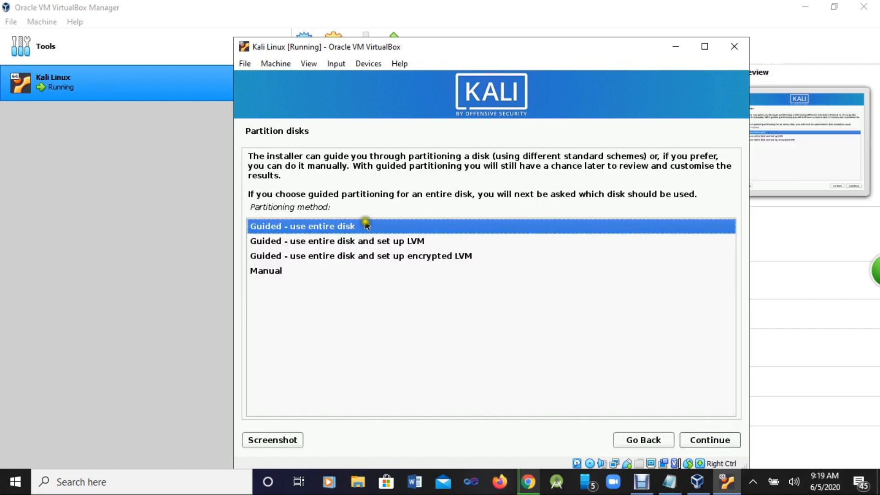
Step: Guided-partition the entire 25.1 GB disk with all files in one partition, write the changes, then view Notepad
click(706, 441)
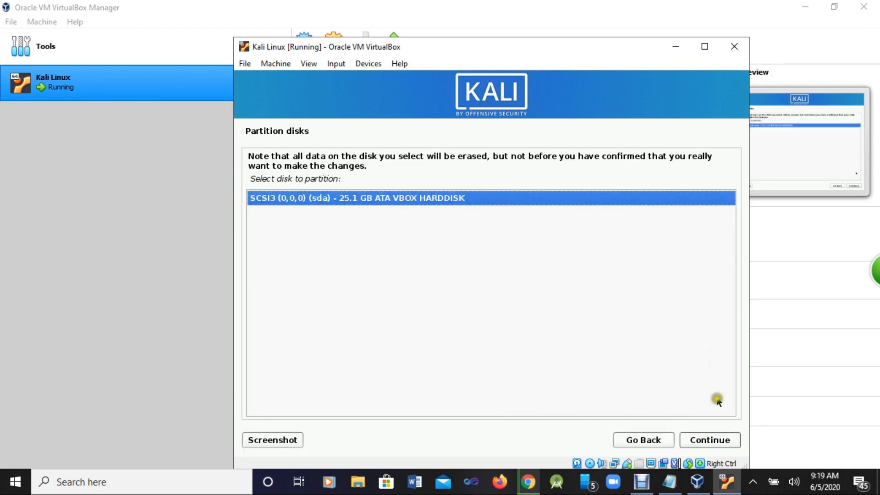
click(703, 438)
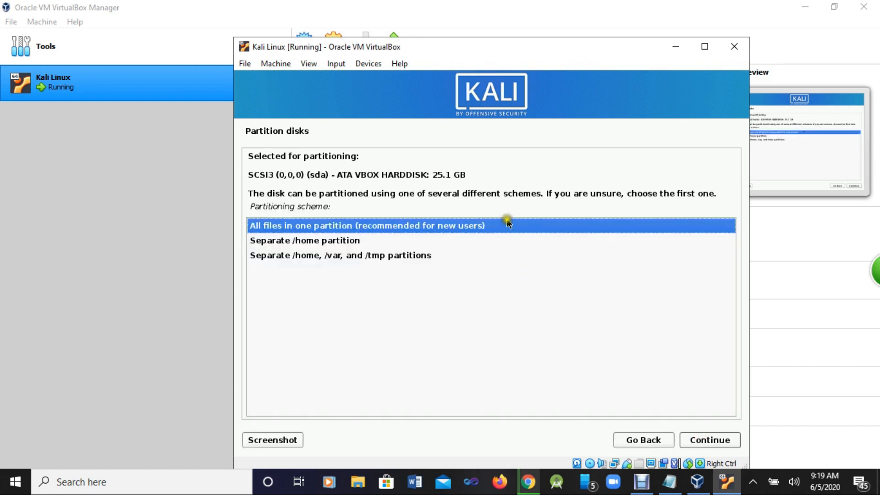
click(704, 443)
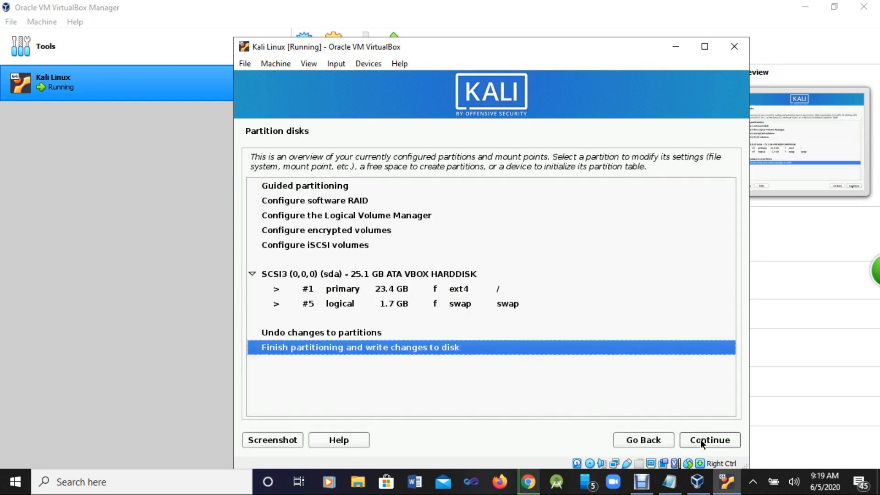
click(696, 439)
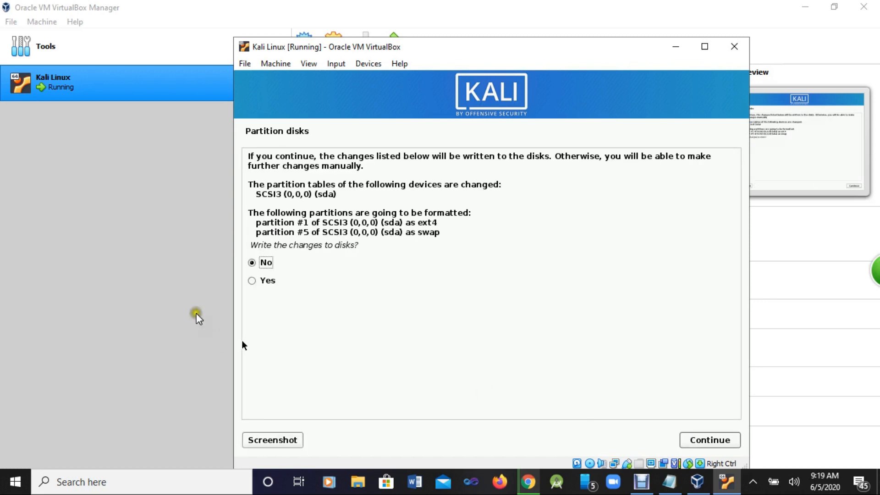
click(259, 278)
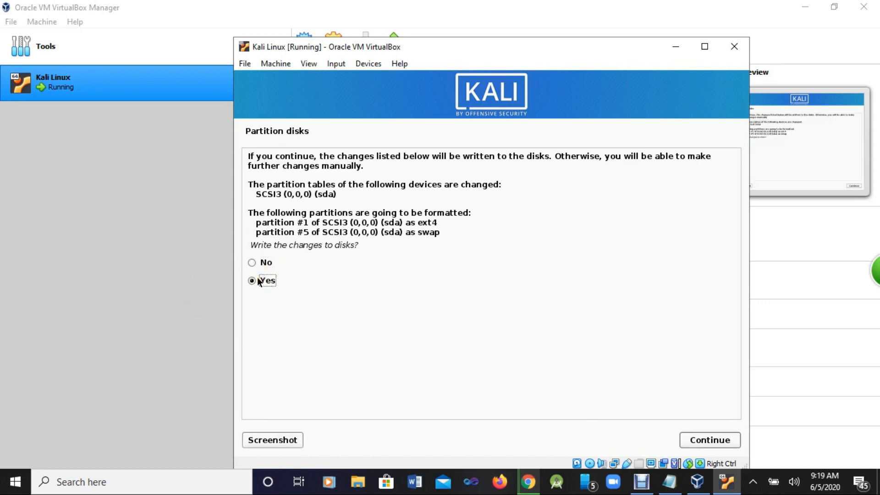
click(718, 440)
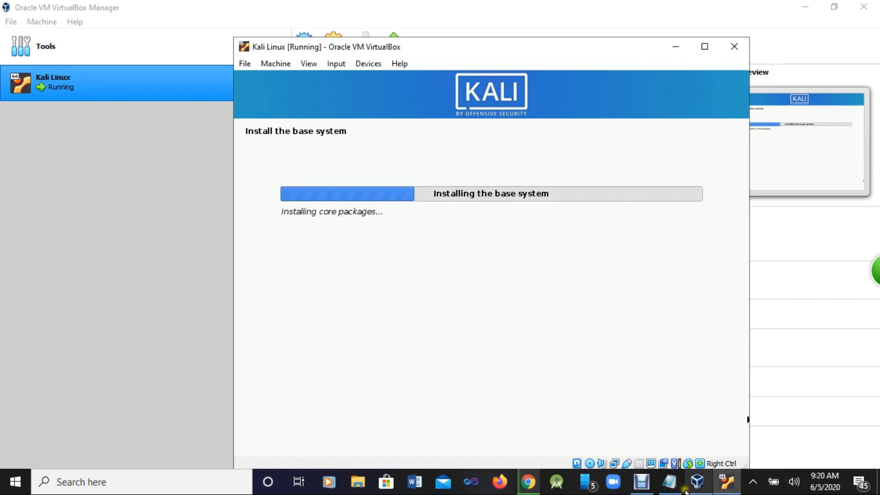
click(670, 481)
Step: Highlight 'Installing' in the Notepad notes, then return to the Kali installer window
scroll(218, 445, down, 3)
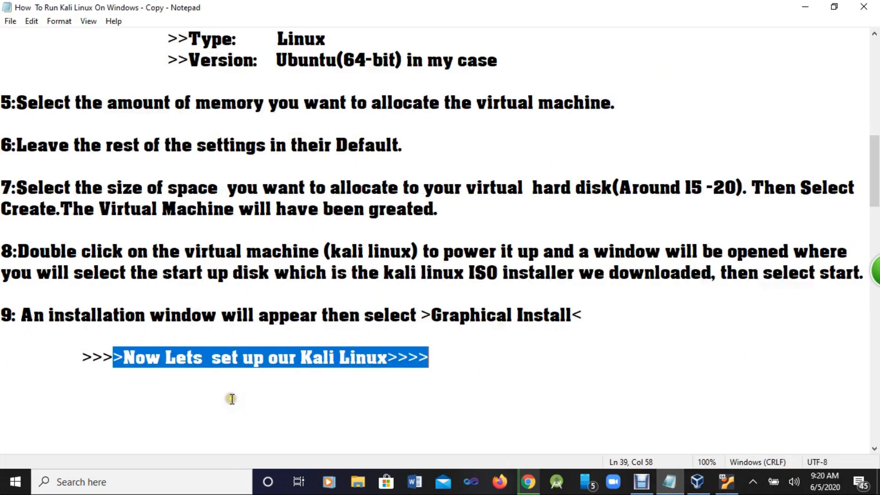
drag(155, 375, 517, 373)
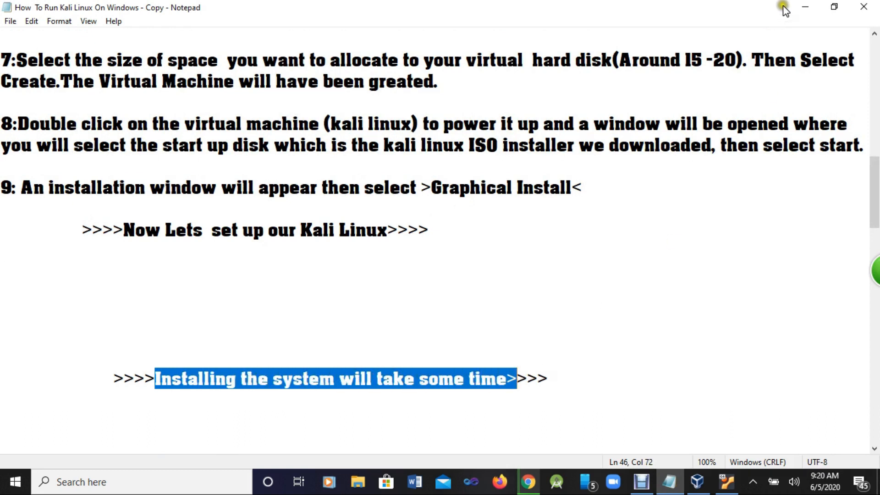
click(718, 480)
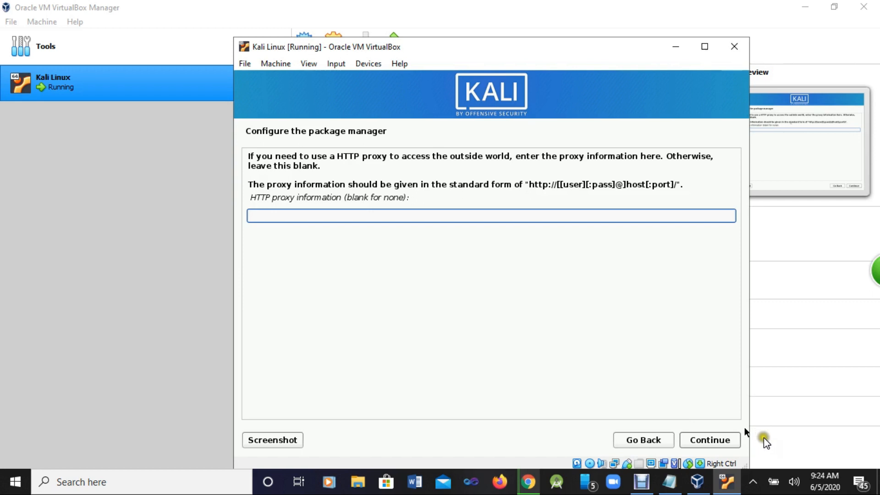
Step: Skip the HTTP proxy and accept the default Xfce desktop and tools software selection
click(714, 442)
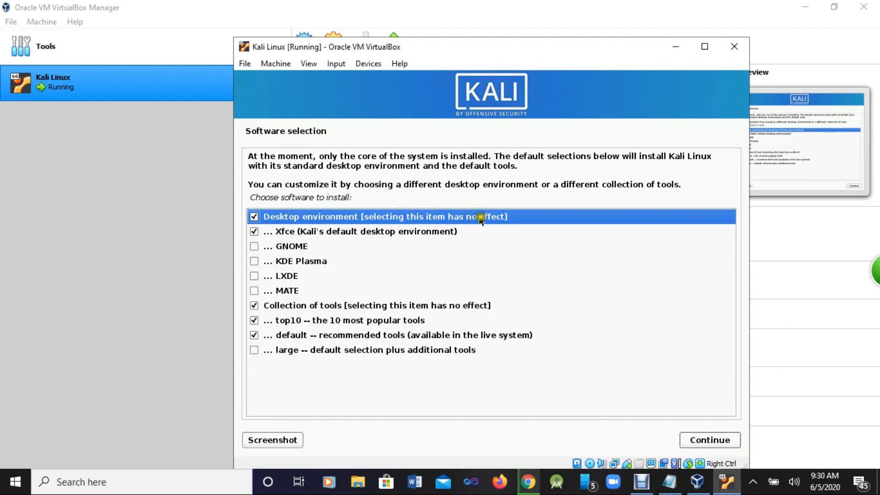
click(698, 439)
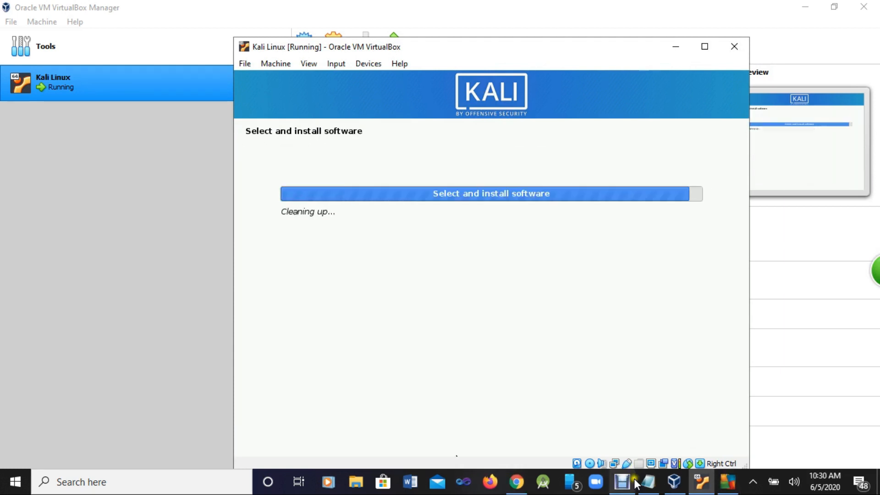
mouse_move(625, 482)
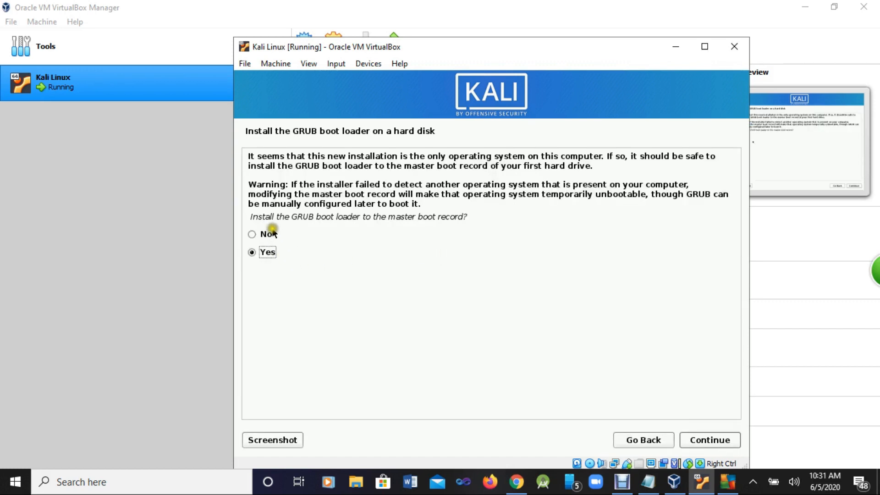
Step: Install the GRUB boot loader to the master boot record on /dev/sda
click(706, 440)
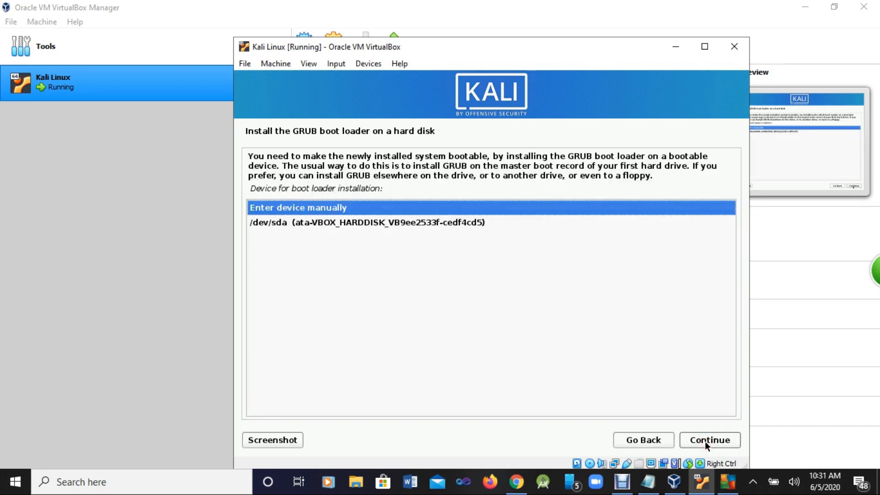
click(412, 224)
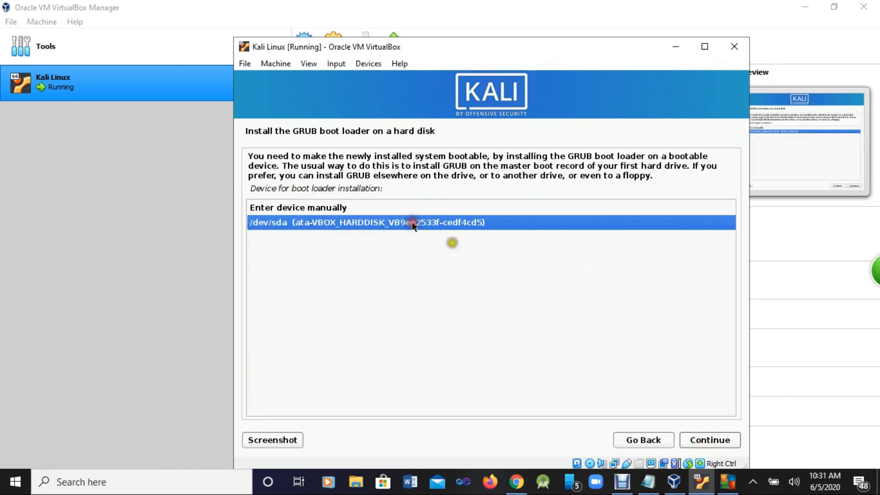
click(710, 440)
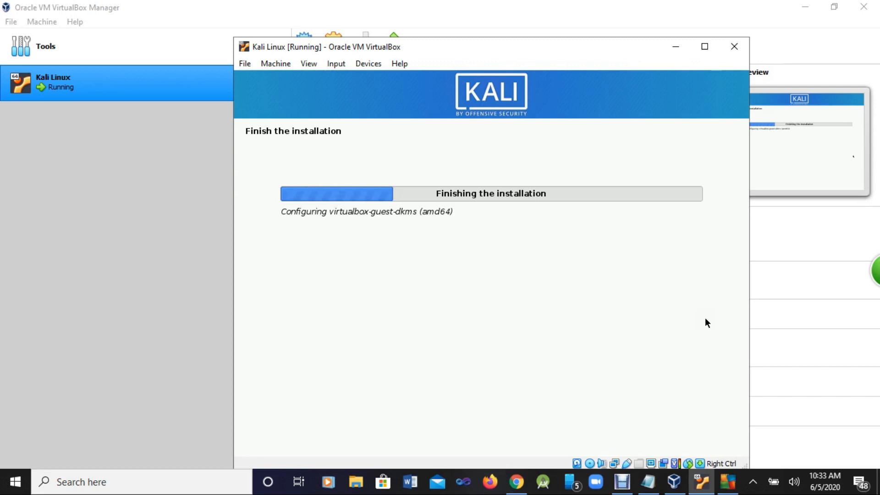
Step: Confirm Installation complete so the virtual machine reboots into Kali
click(622, 481)
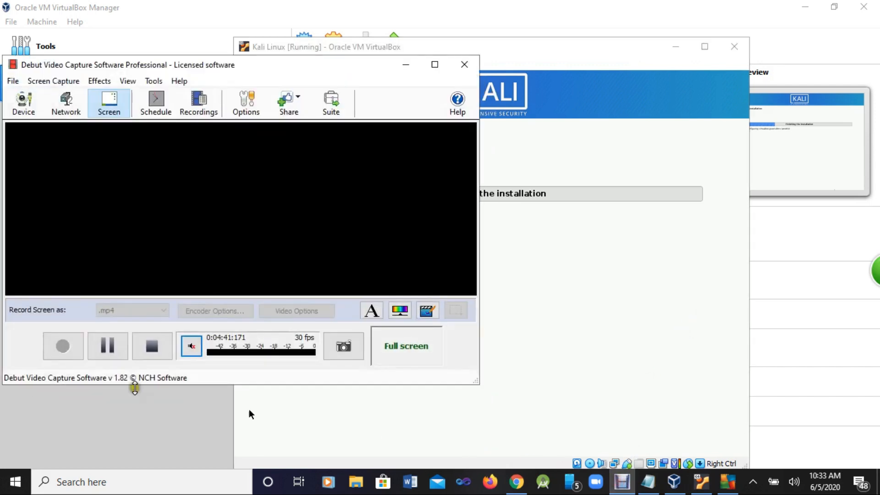
click(109, 349)
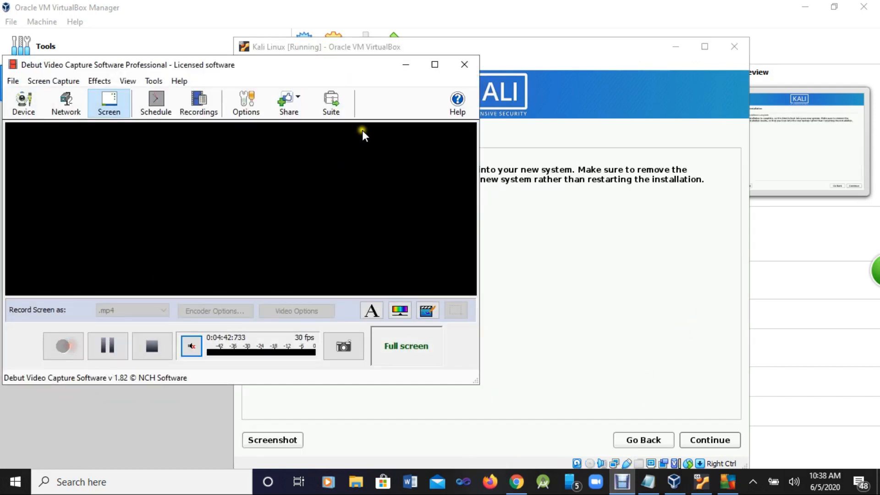
click(417, 68)
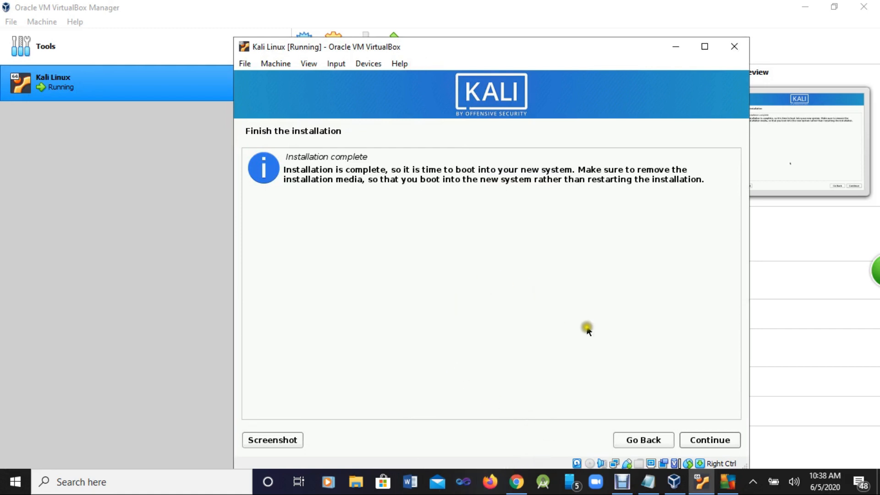
click(718, 442)
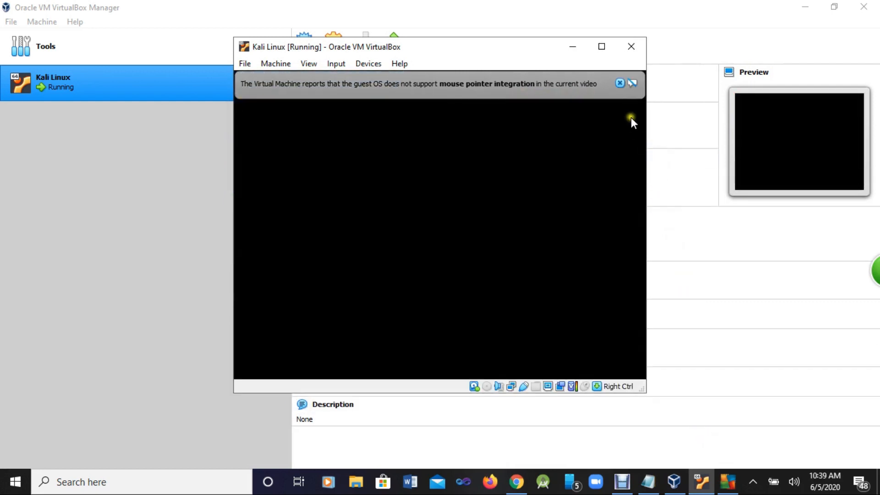
Step: Boot Kali GNU/Linux from GRUB, dismiss the mouse integration notices, and reposition the VM window
click(619, 83)
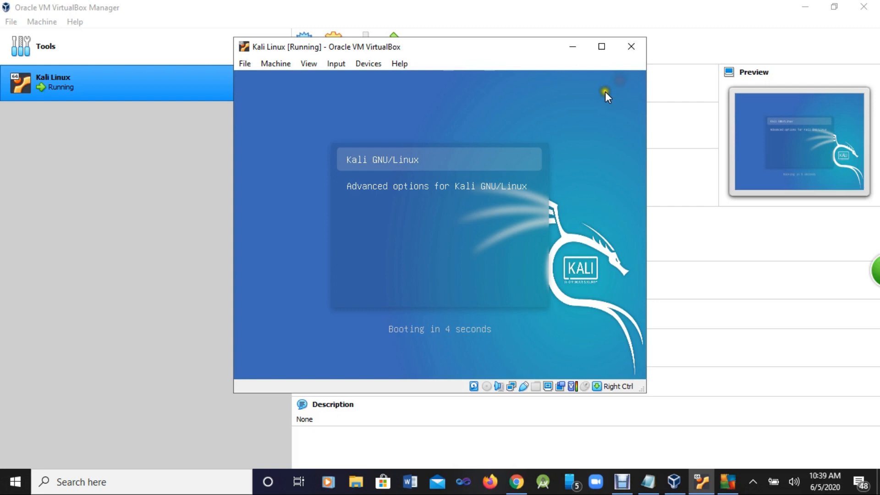
key(Return)
click(580, 111)
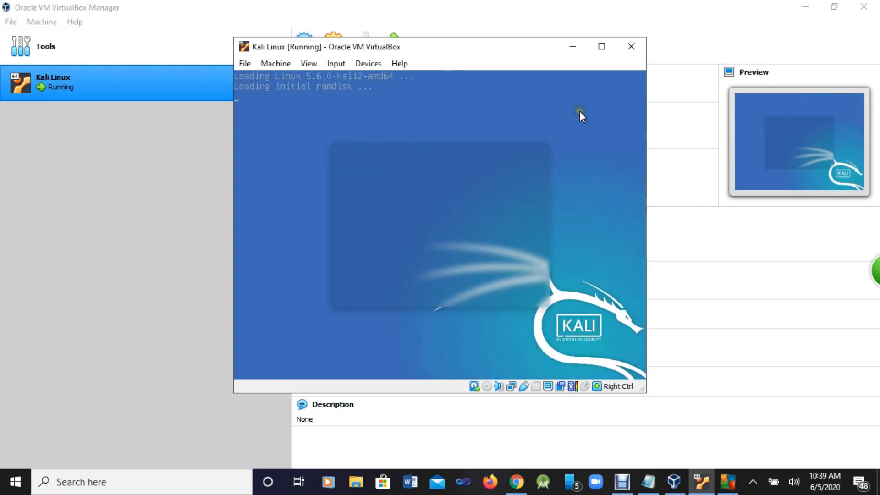
click(602, 47)
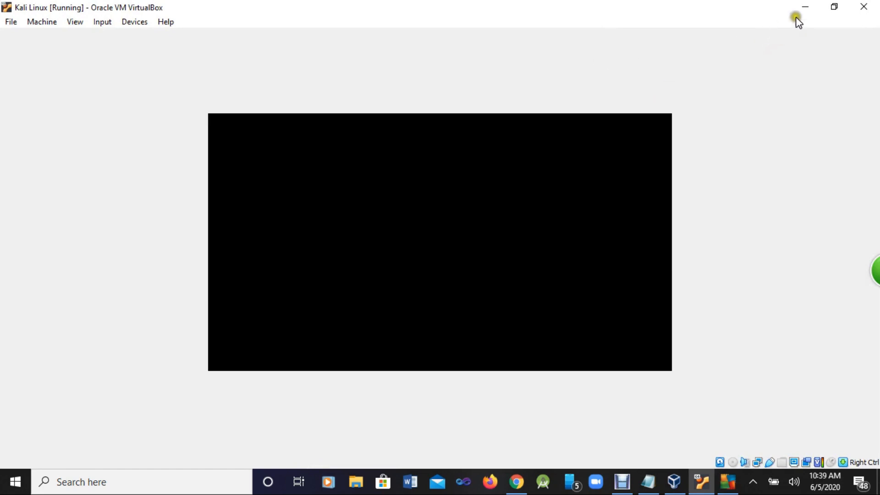
click(834, 6)
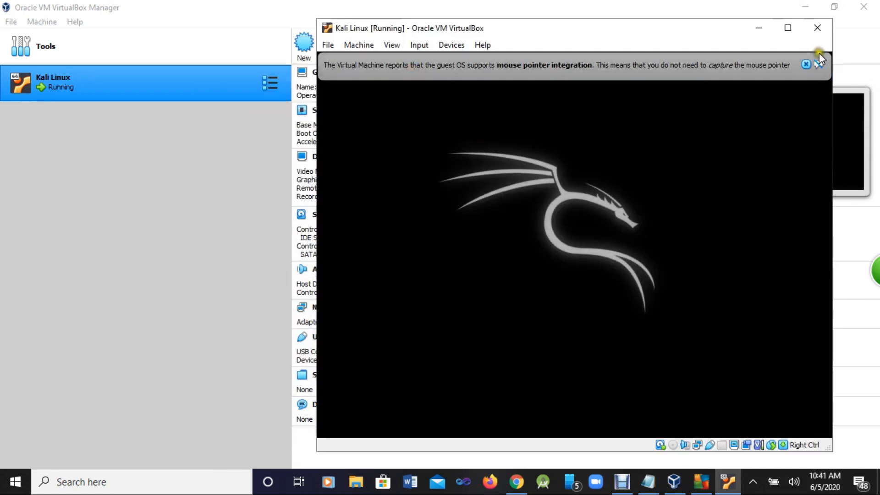
click(806, 64)
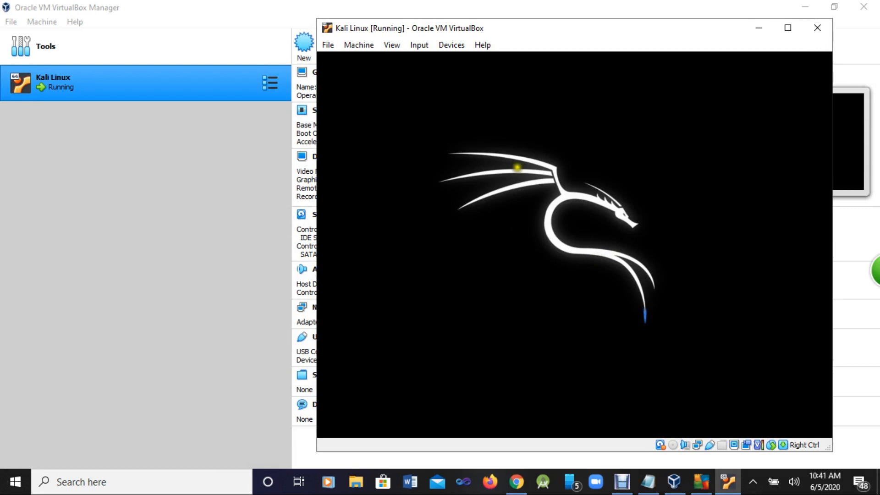
drag(681, 38, 608, 25)
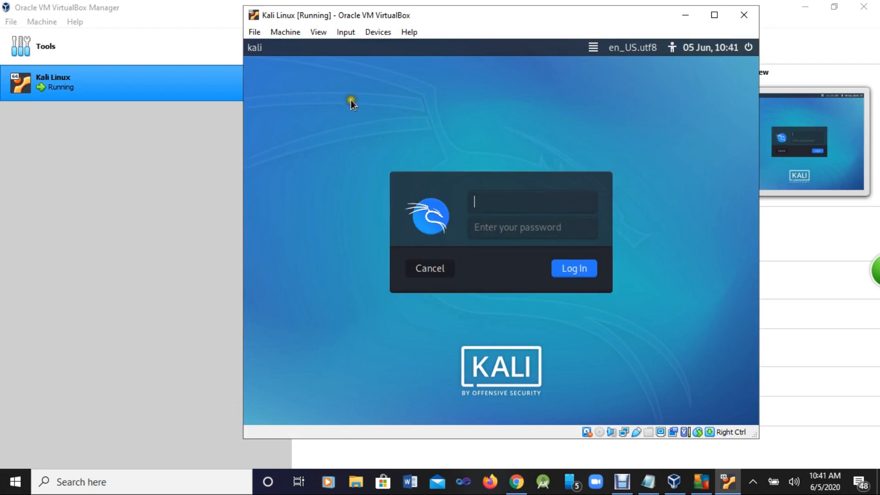
Step: Log in to Kali with the new user's username and password
click(596, 268)
text(michael)
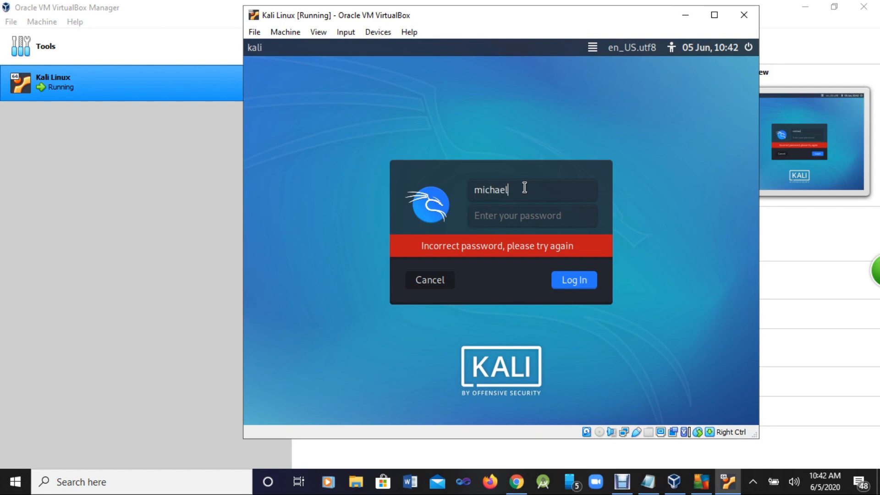
click(507, 213)
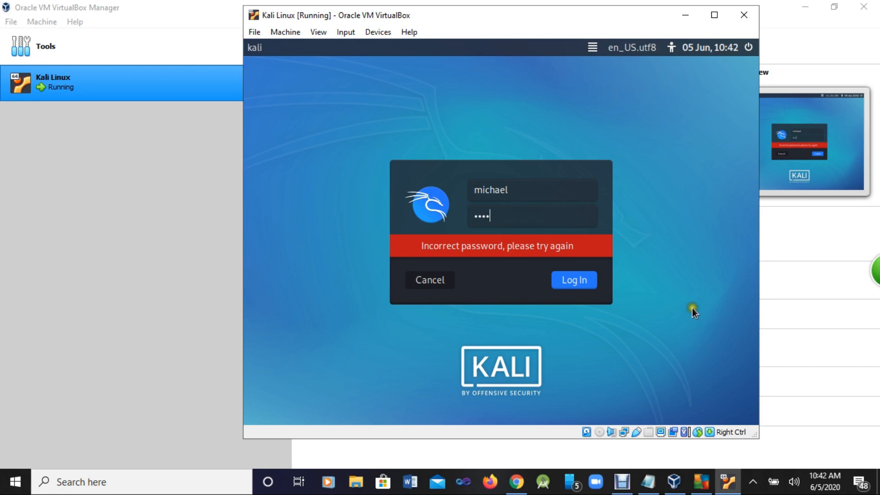
click(559, 282)
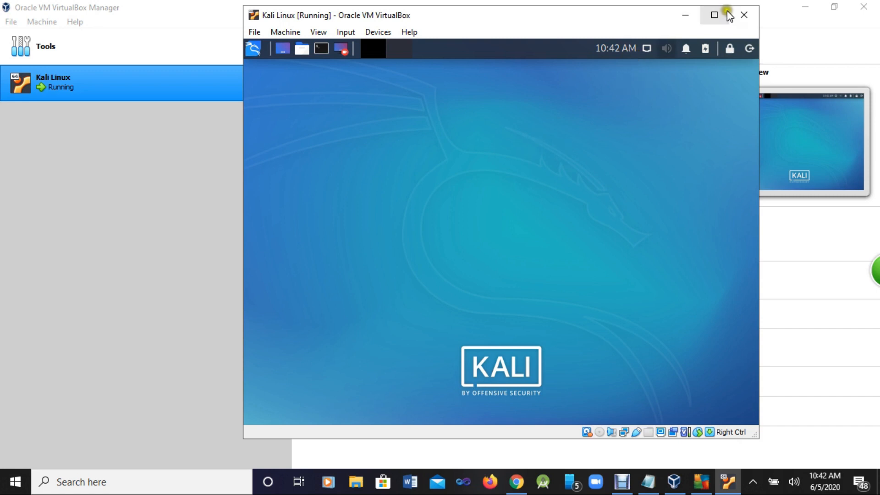
Step: Maximize the VM window, then open a Terminal and close it again
click(714, 16)
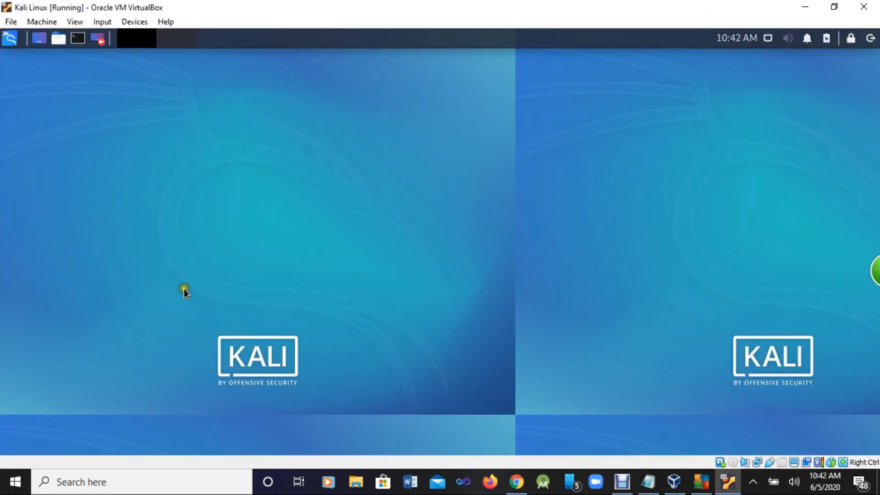
click(78, 40)
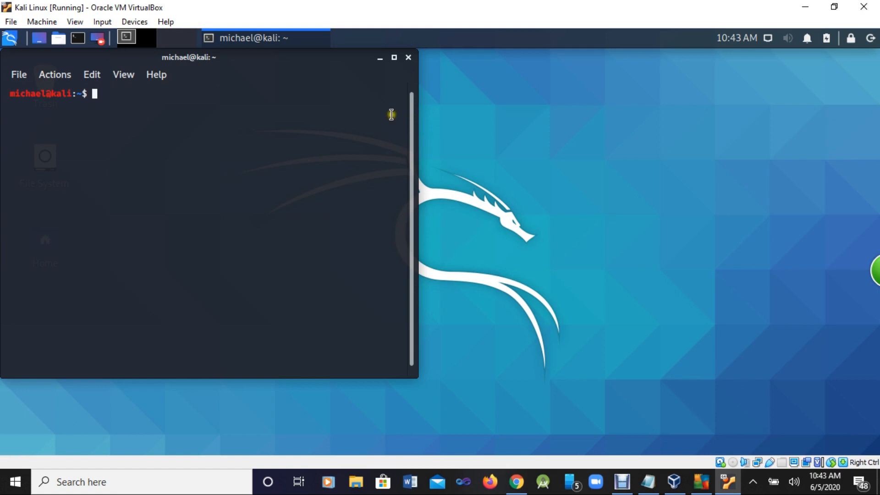
click(407, 58)
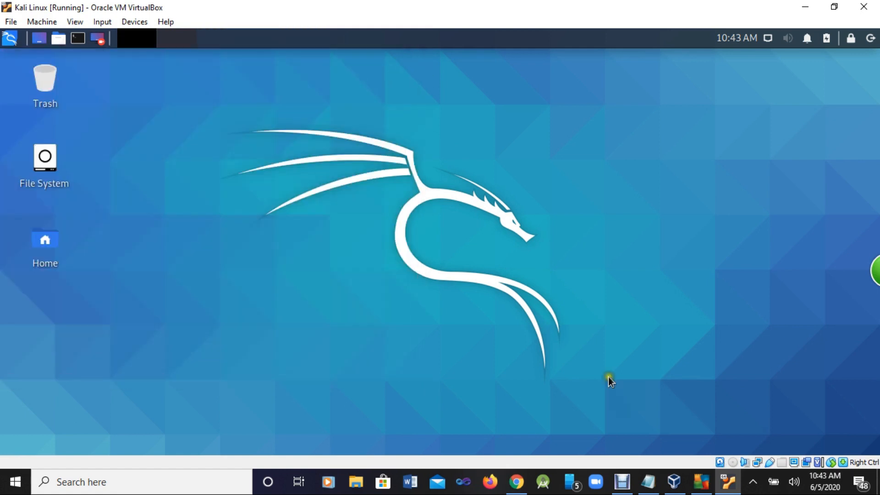
click(596, 447)
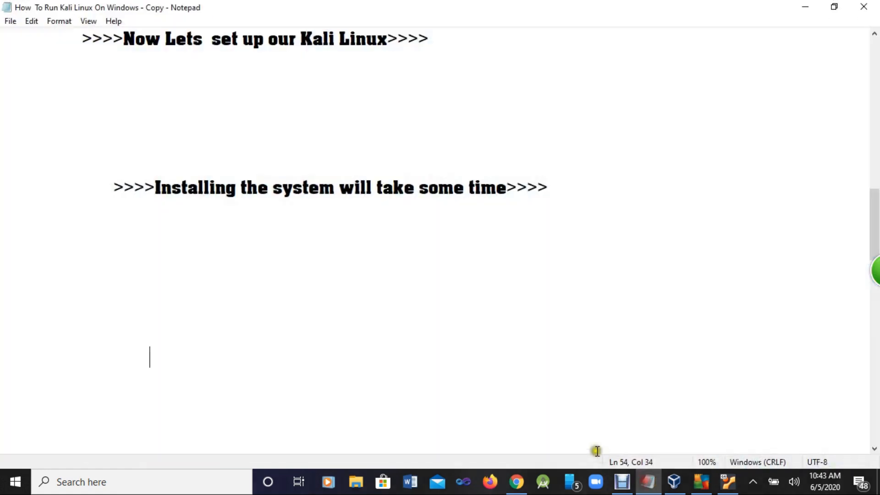
scroll(238, 202, down, 1)
scroll(240, 200, down, 3)
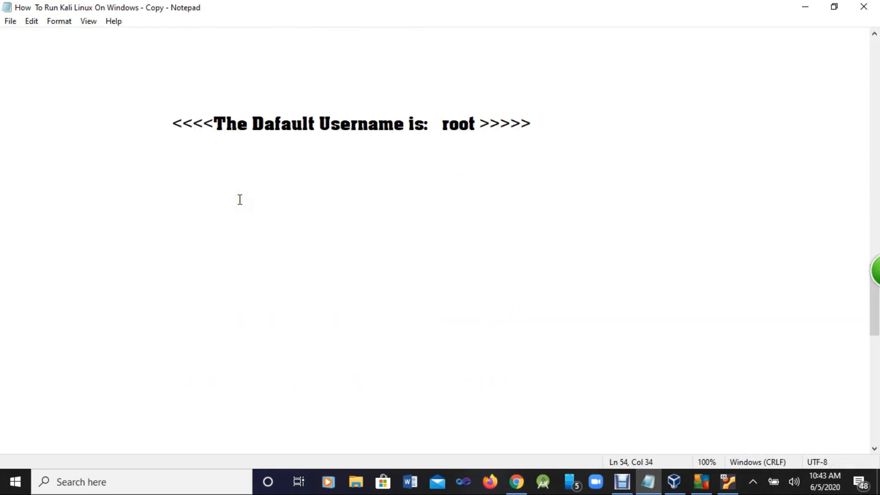
scroll(240, 199, down, 10)
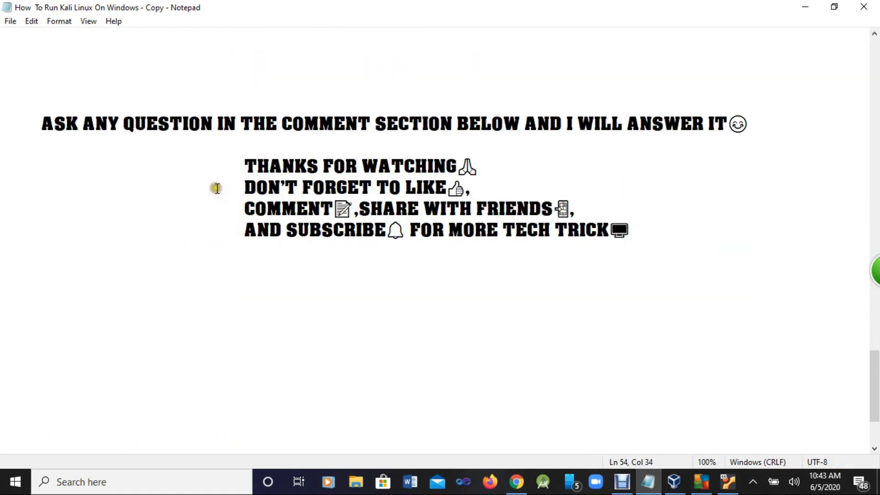
click(41, 122)
drag(41, 122, 752, 120)
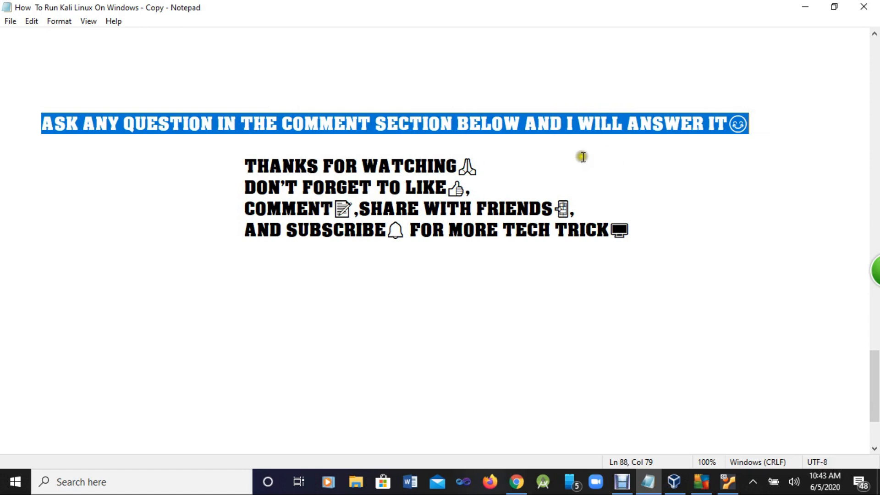
drag(237, 165, 475, 166)
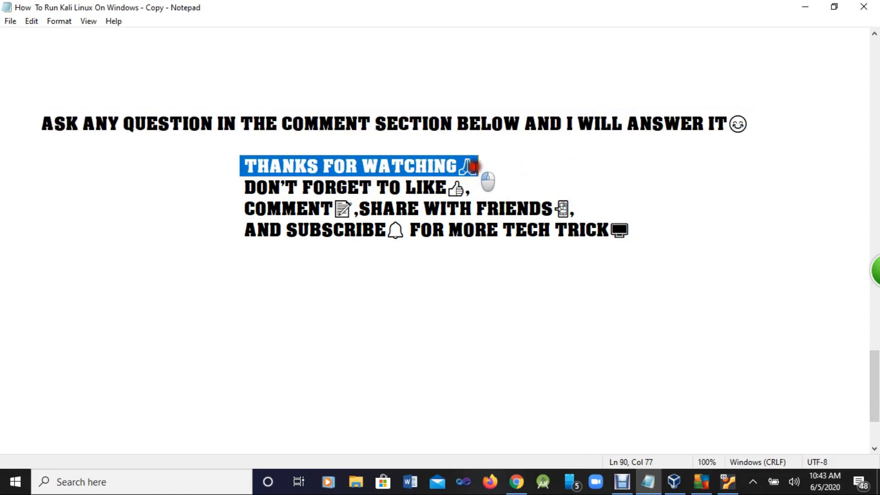